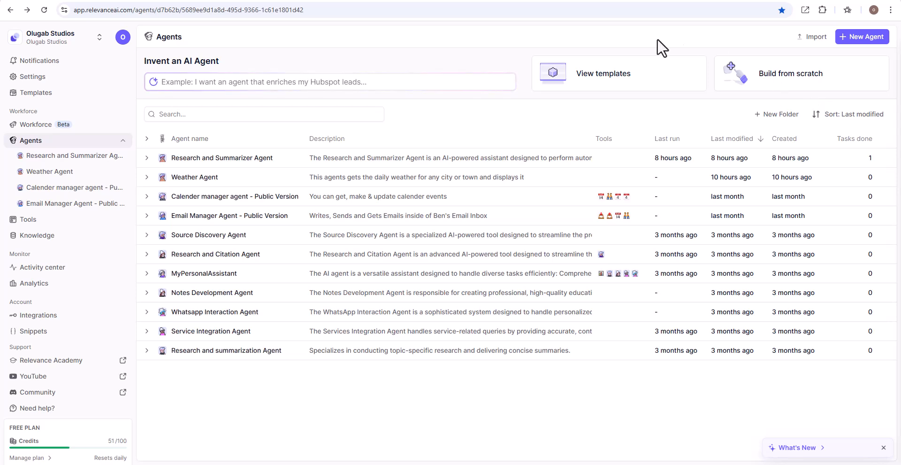
# Step: Create a new agent and name it Researcher and Summarizer Agent
pyautogui.click(40, 142)
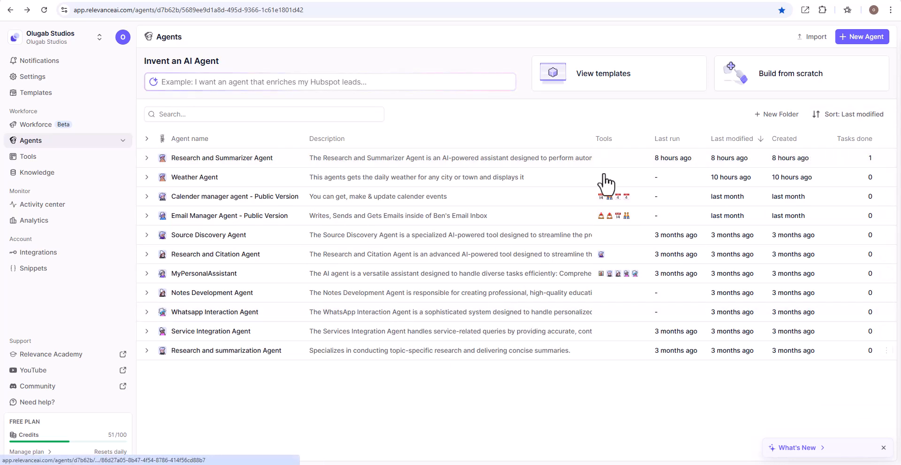
pyautogui.click(868, 38)
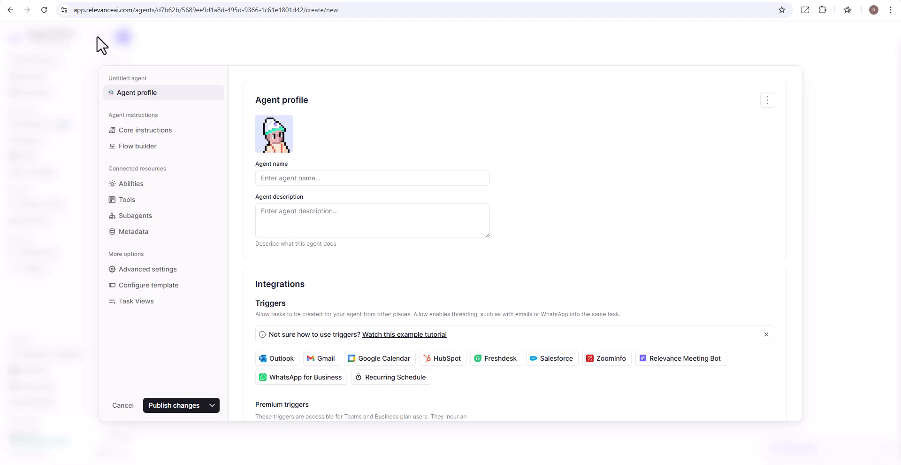
pyautogui.click(284, 178)
pyautogui.write('Researche')
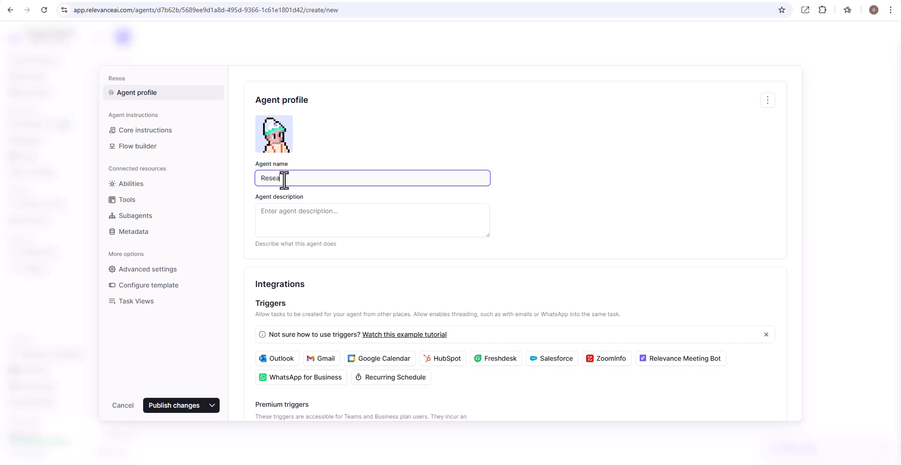
pyautogui.write('r and Summarizer Agent')
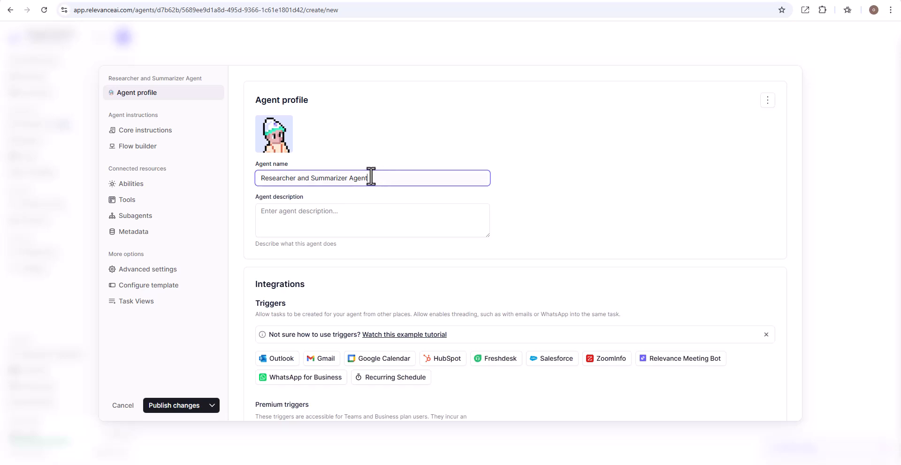
# Step: Copy the agent name and paste it into a new ChatGPT prompt starting "Give a description of this AI agent -"
pyautogui.moveTo(376, 177); pyautogui.dragTo(254, 180)
pyautogui.hotkey('ctrl', 'c')
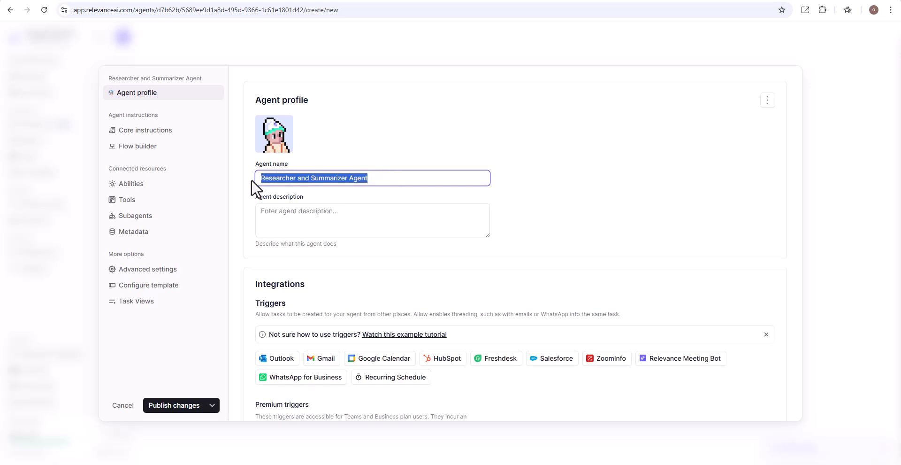
pyautogui.click(299, 1)
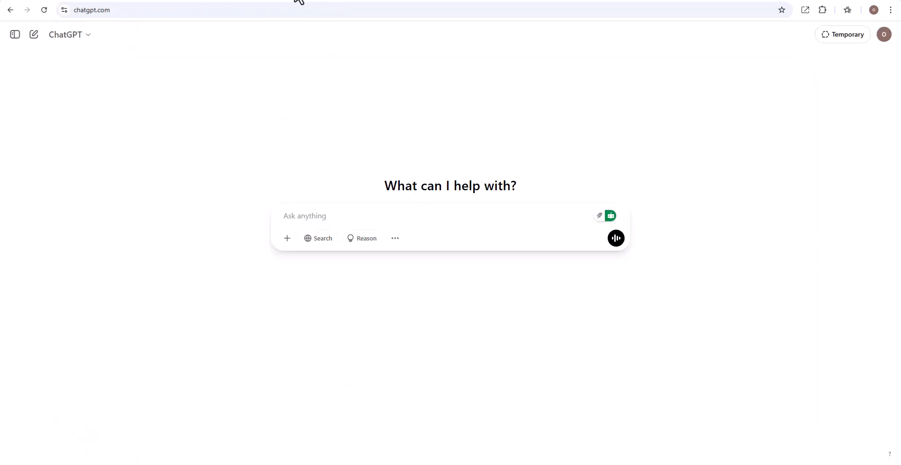
pyautogui.click(330, 219)
pyautogui.write('Give a description of this AI agent -')
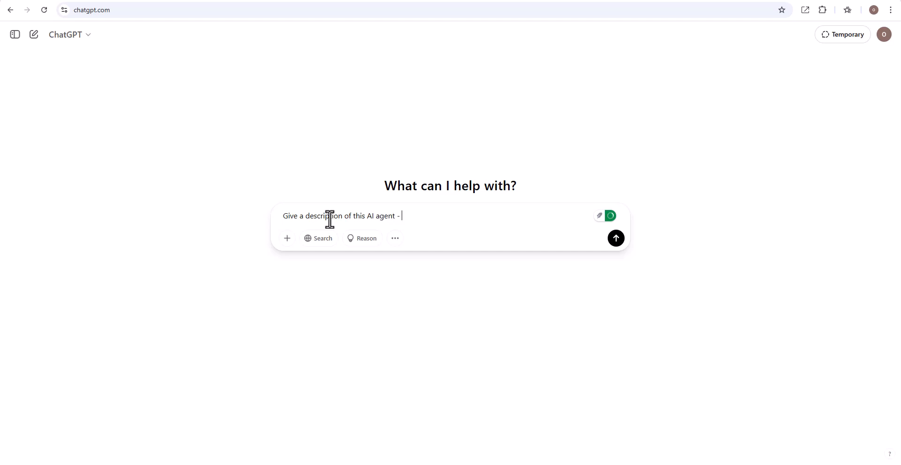
pyautogui.hotkey('ctrl', 'v')
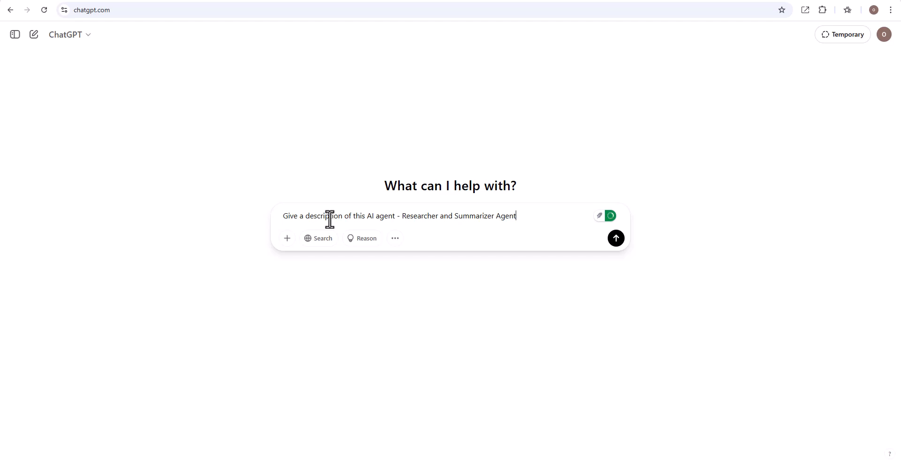
# Step: Complete the prompt asking it to search Google for any topic, return a summarized report, and include step-by-step instructions with examples, then send it
pyautogui.write('. Its function is to search')
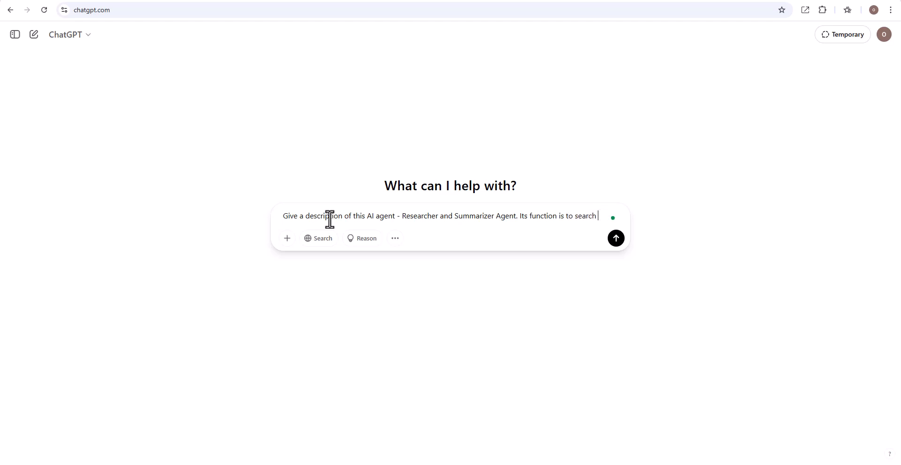
pyautogui.write(' google')
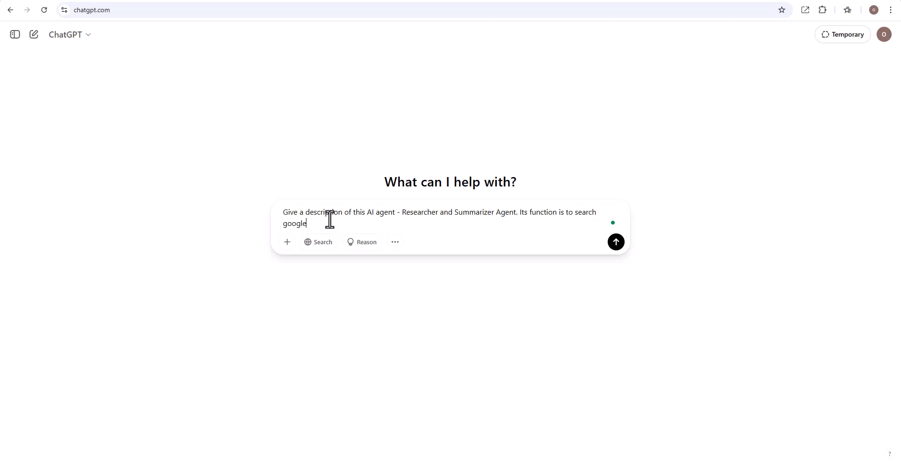
pyautogui.write(' for any topic and should return a summari')
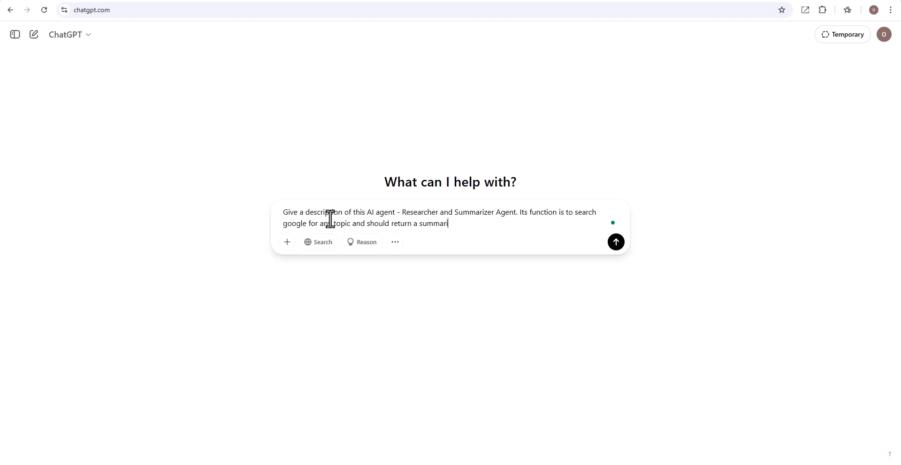
pyautogui.write('zed report of the sea')
pyautogui.write('rch. I')
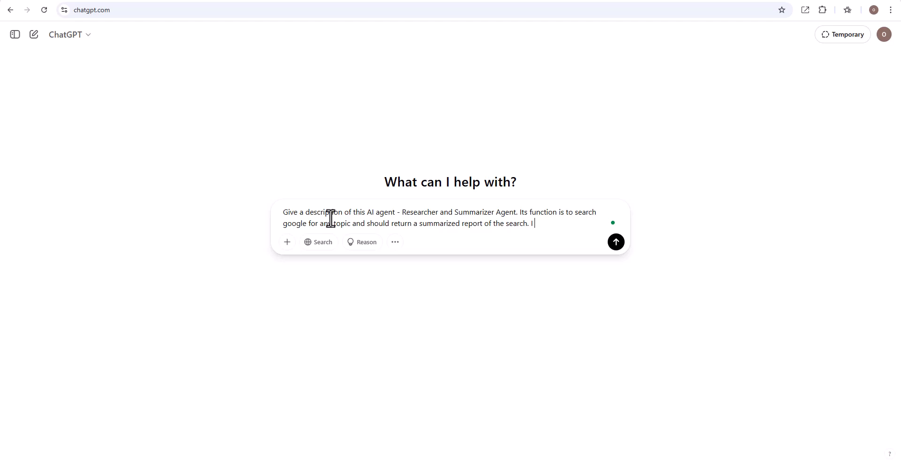
pyautogui.write('would like to i')
pyautogui.write('nclud')
pyautogui.write('e a step')
pyautogui.write(' by step')
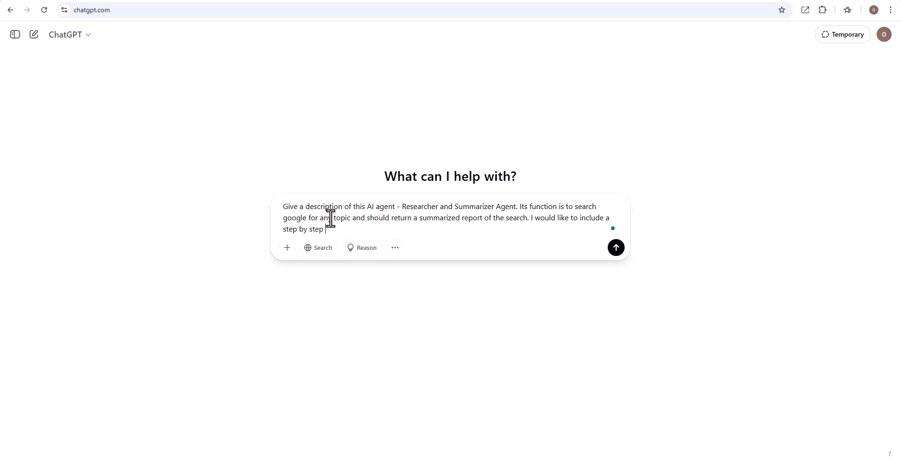
pyautogui.write(' instruction as to how it can be achieved')
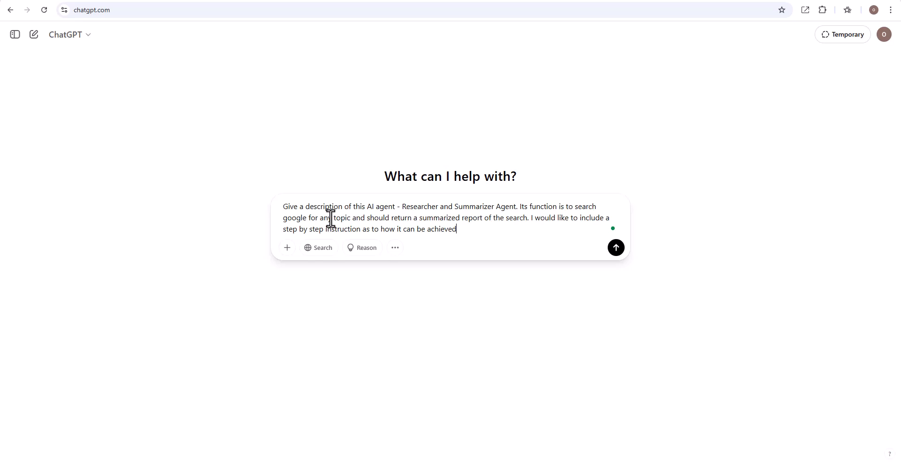
pyautogui.write(' include examples that can aid the ')
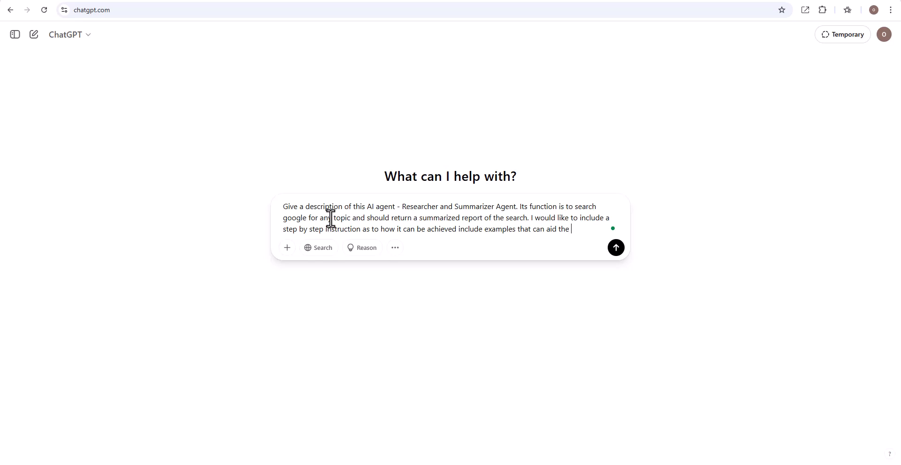
pyautogui.write('AI agent o')
pyautogui.press('BackSpace')
pyautogui.write('in completing it')
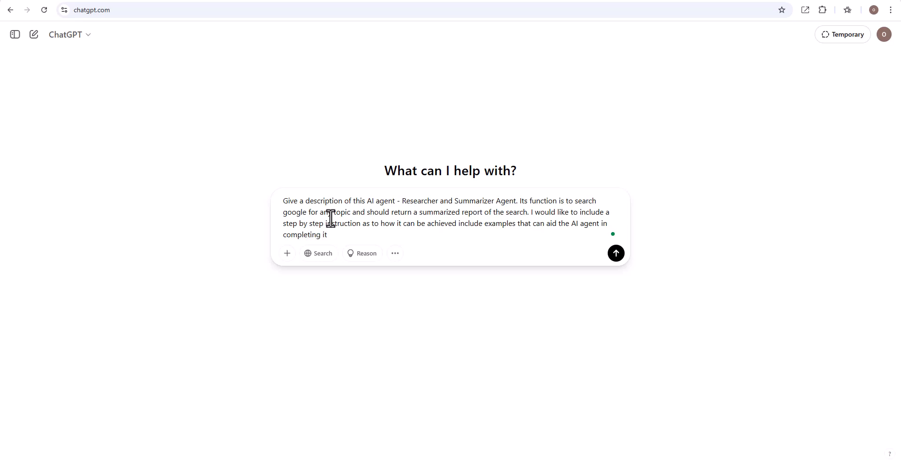
pyautogui.write('s task')
pyautogui.press('Return')
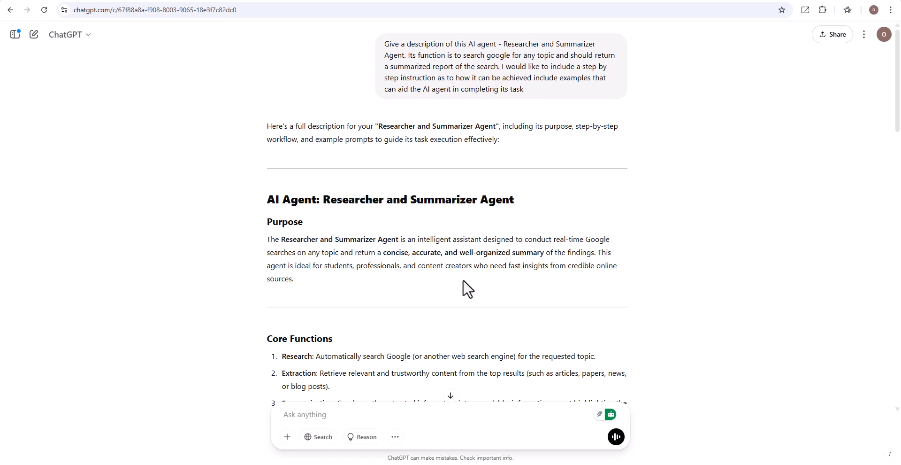
# Step: Read through ChatGPT's generated description, core functions, step-by-step instructions and example prompts for the agent
pyautogui.scroll(-2, 464, 281)
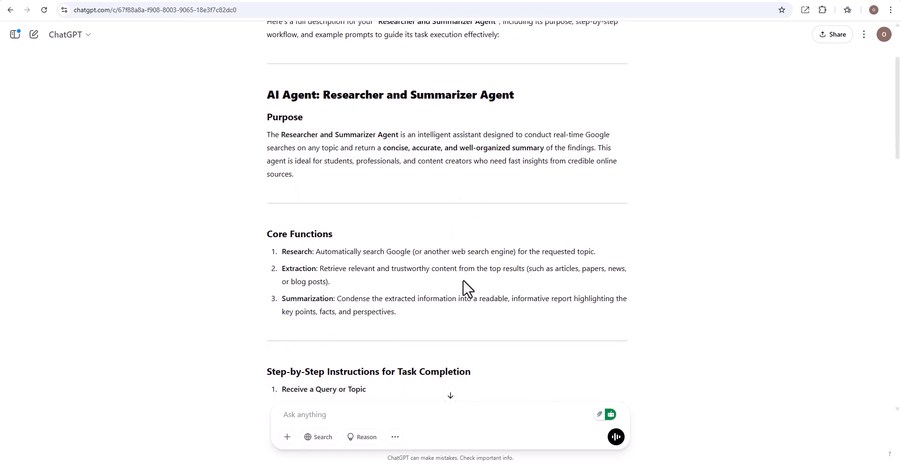
pyautogui.scroll(-1, 463, 280)
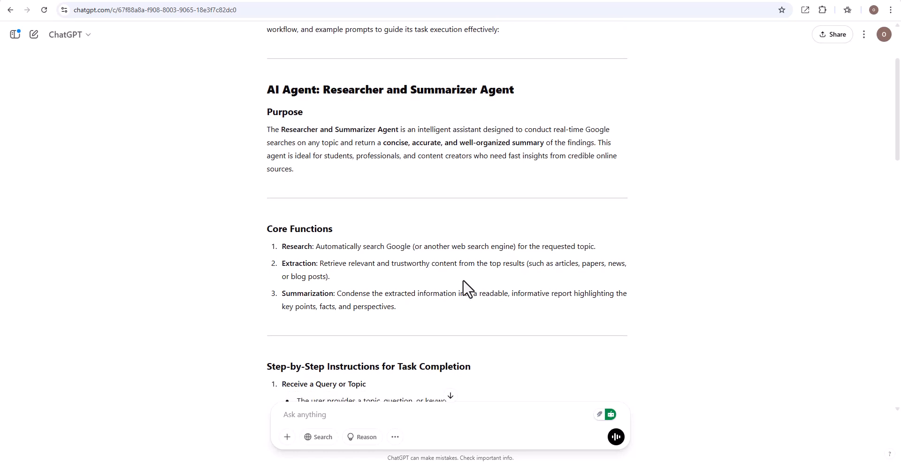
pyautogui.scroll(-1, 463, 280)
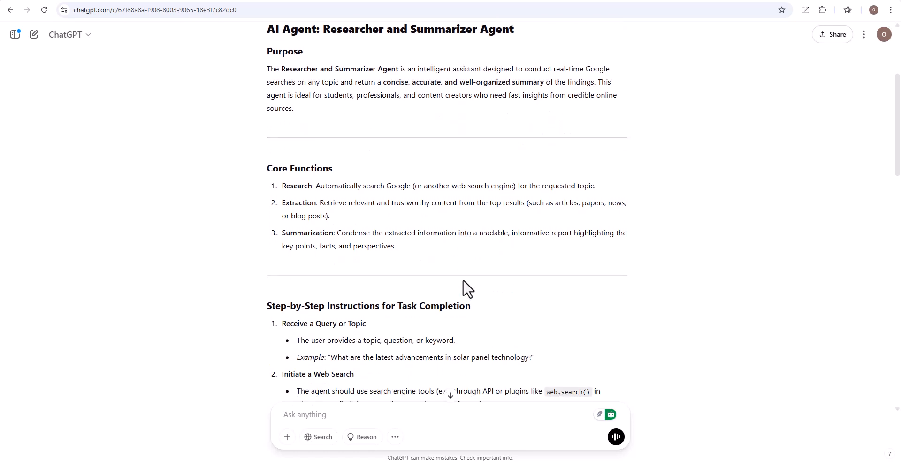
pyautogui.scroll(1, 464, 281)
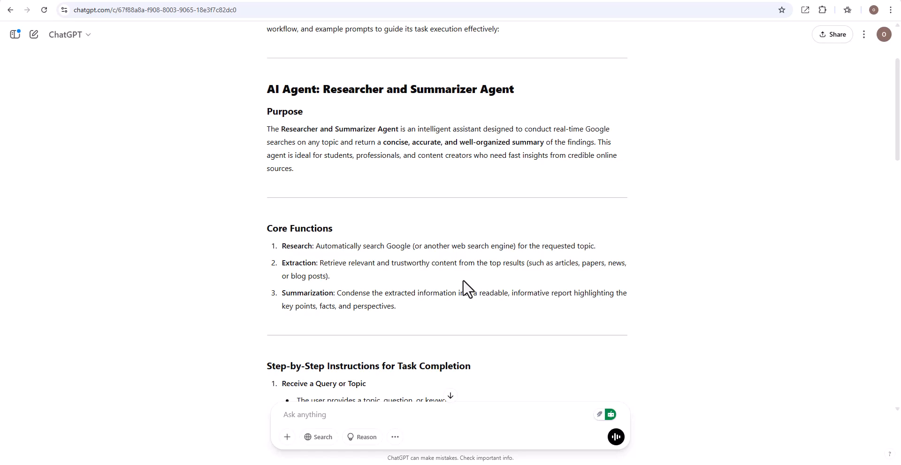
pyautogui.scroll(-3, 463, 280)
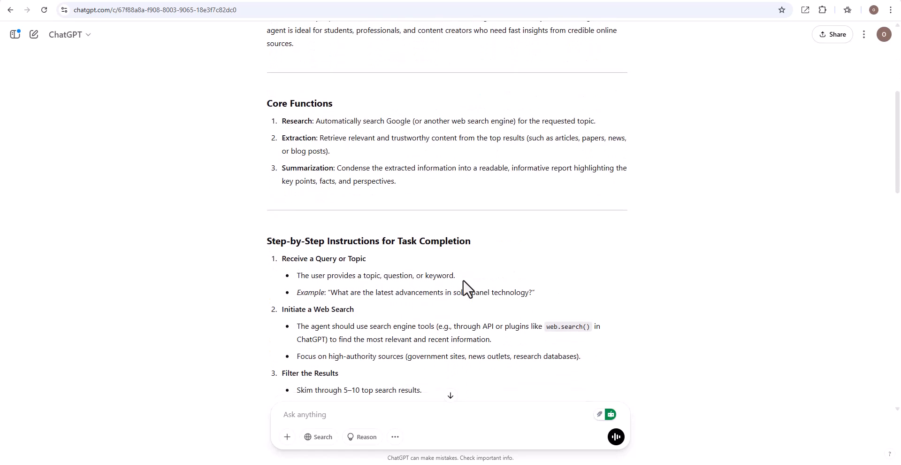
pyautogui.scroll(-8, 462, 280)
pyautogui.scroll(-1, 463, 281)
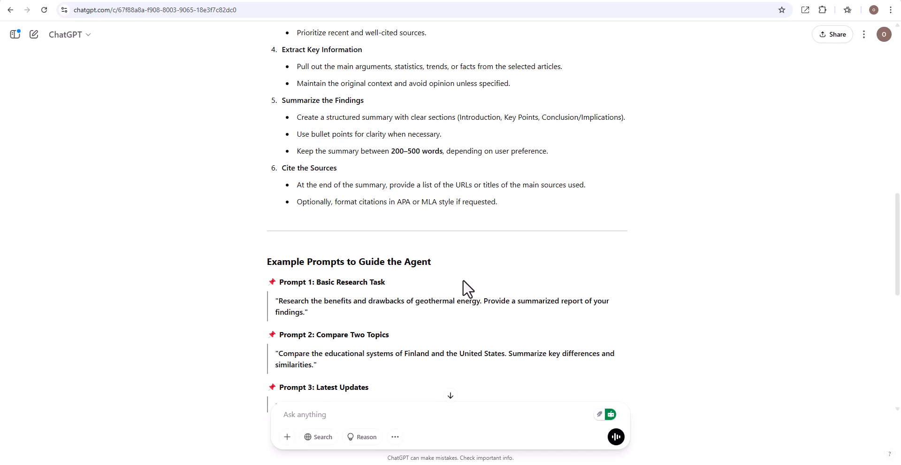
pyautogui.scroll(-5, 463, 280)
pyautogui.scroll(-3, 463, 280)
pyautogui.scroll(15, 463, 280)
pyautogui.scroll(3, 463, 281)
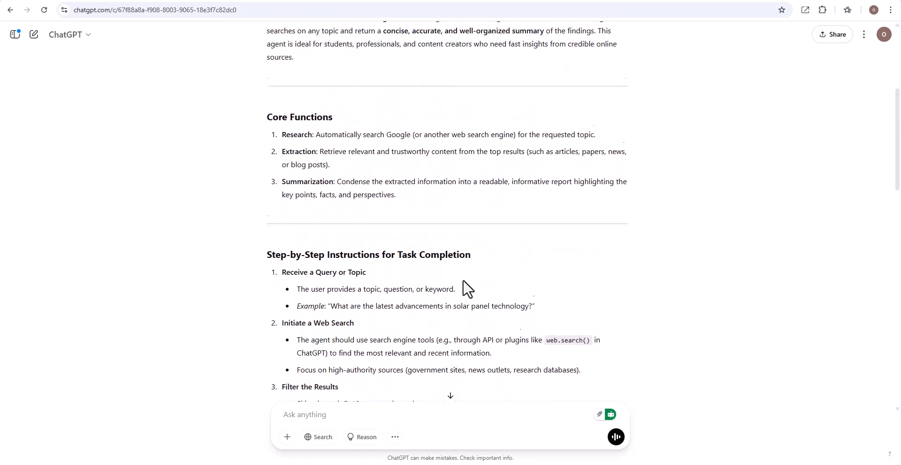
pyautogui.scroll(-1, 463, 280)
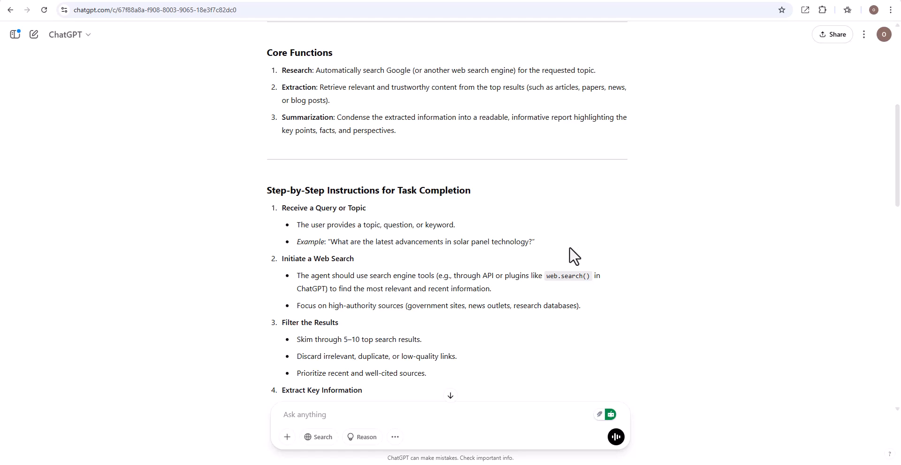
pyautogui.scroll(-3, 570, 248)
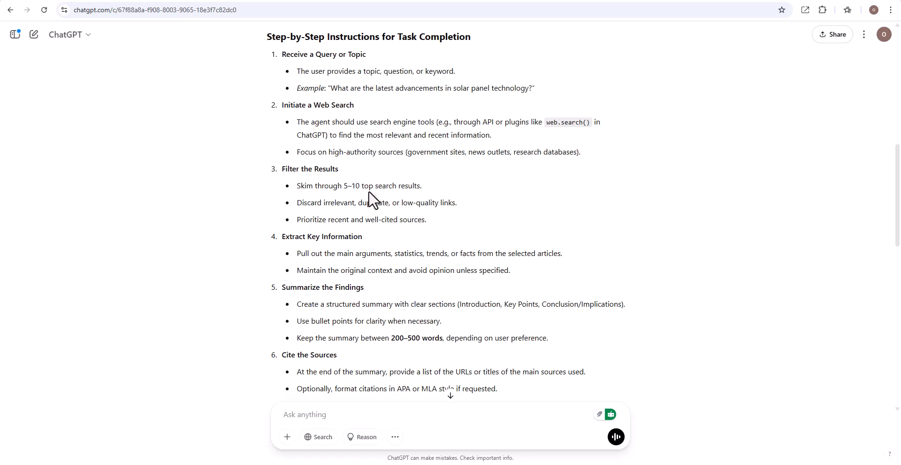
pyautogui.scroll(7, 474, 218)
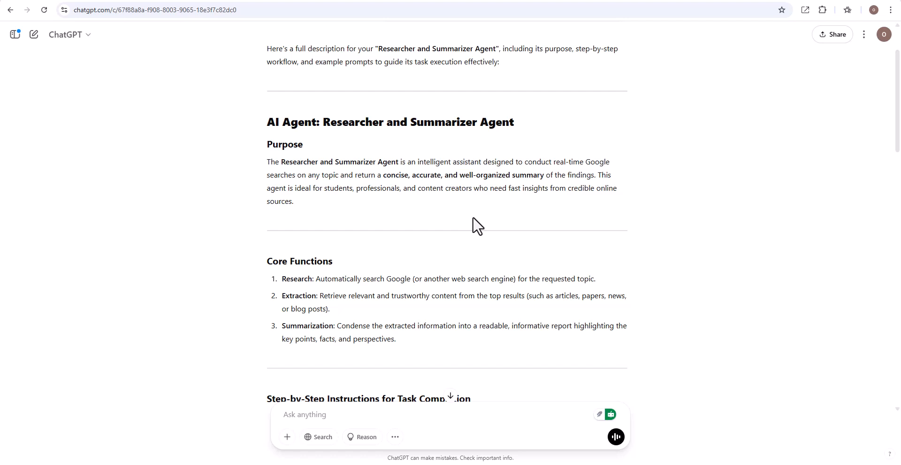
pyautogui.scroll(2, 473, 218)
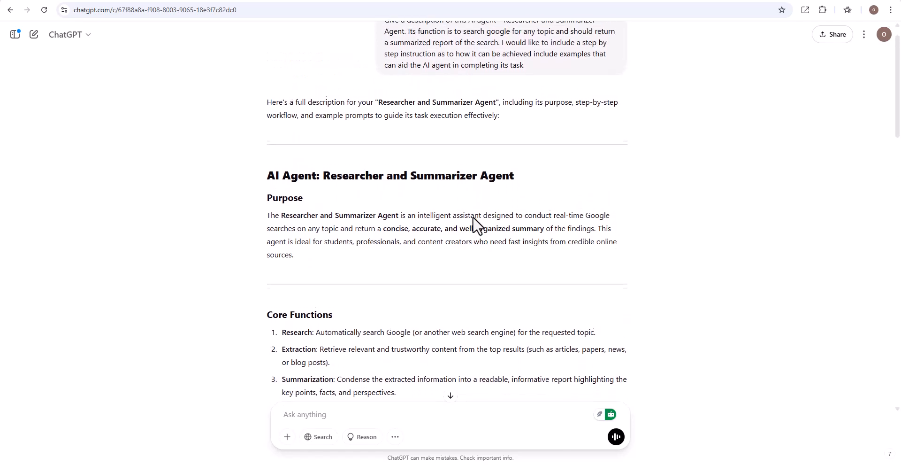
# Step: Replace the agent description with the Purpose paragraph copied from ChatGPT's response
pyautogui.click(83, 4)
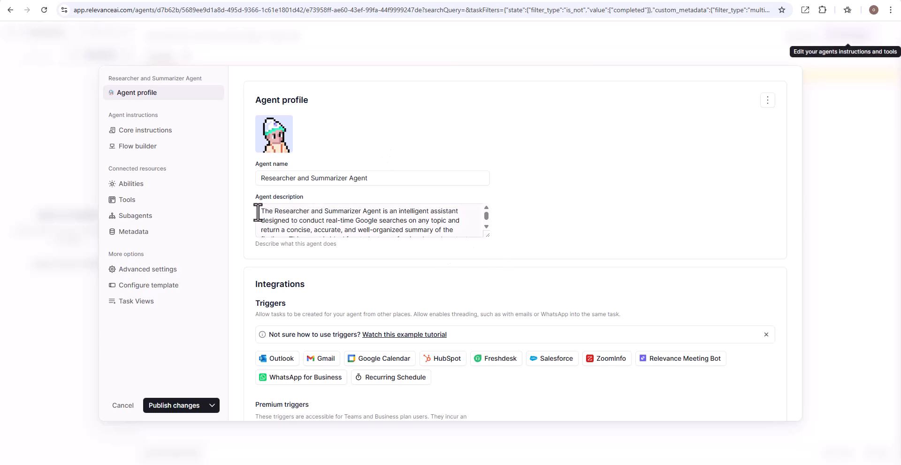
pyautogui.tripleClick(485, 221)
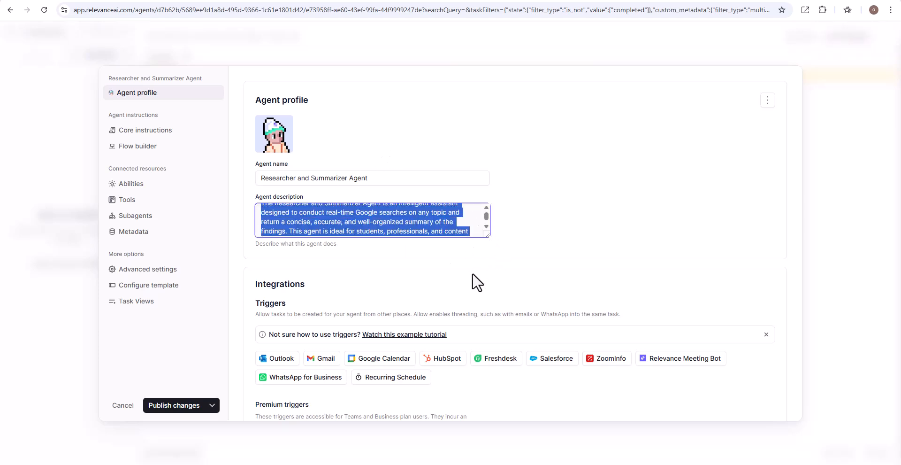
pyautogui.press('BackSpace')
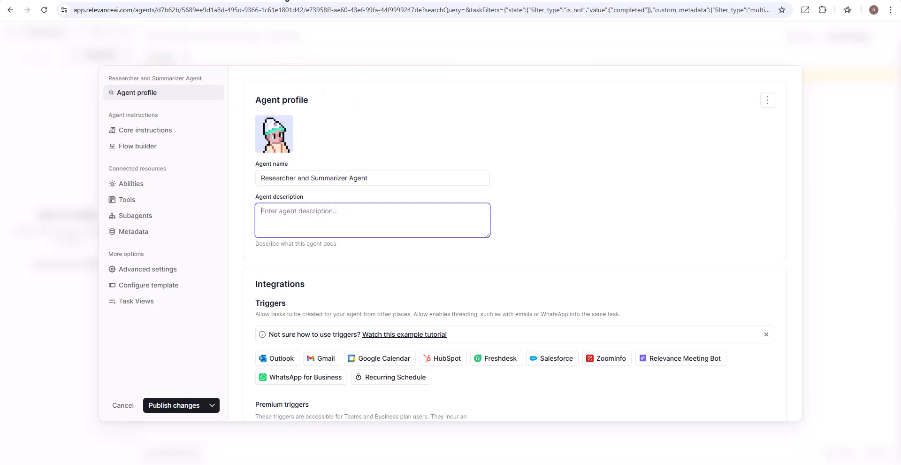
pyautogui.click(287, 0)
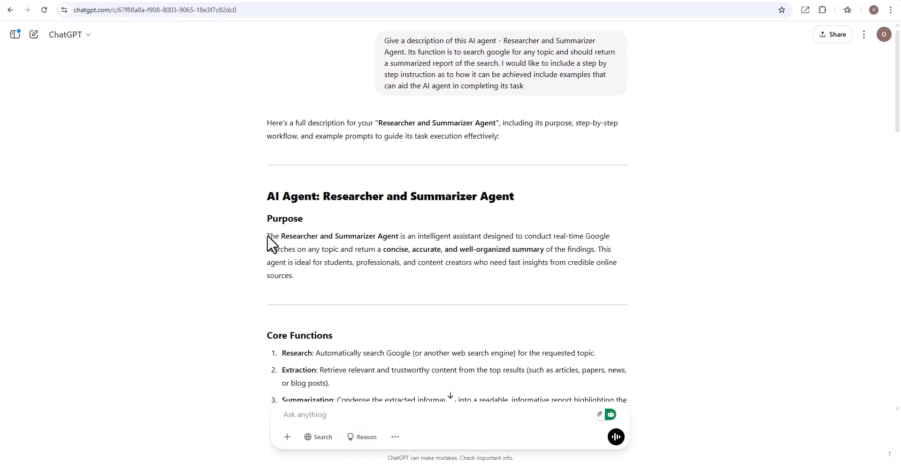
pyautogui.moveTo(266, 236); pyautogui.dragTo(313, 277)
pyautogui.hotkey('ctrl', 'c')
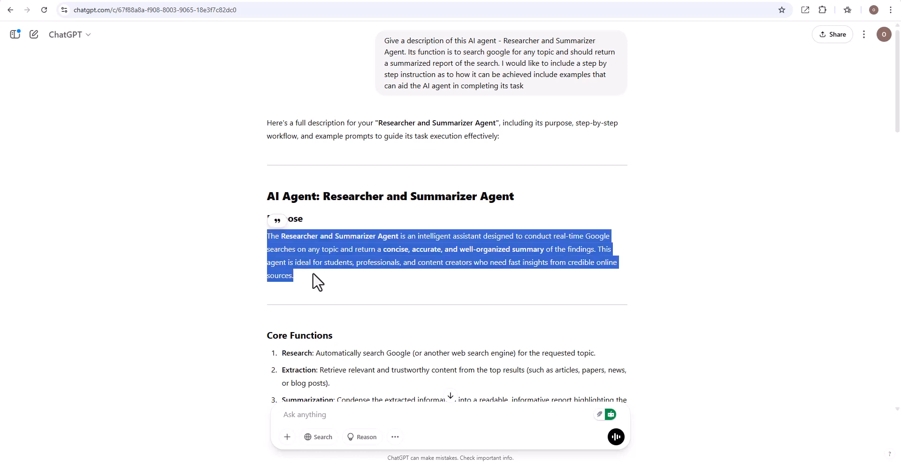
pyautogui.hotkey('alt', 'Tab')
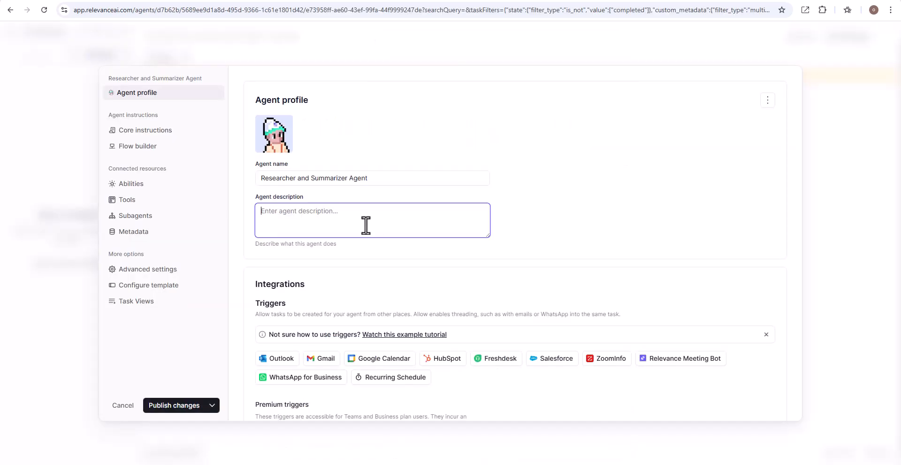
pyautogui.hotkey('ctrl', 'v')
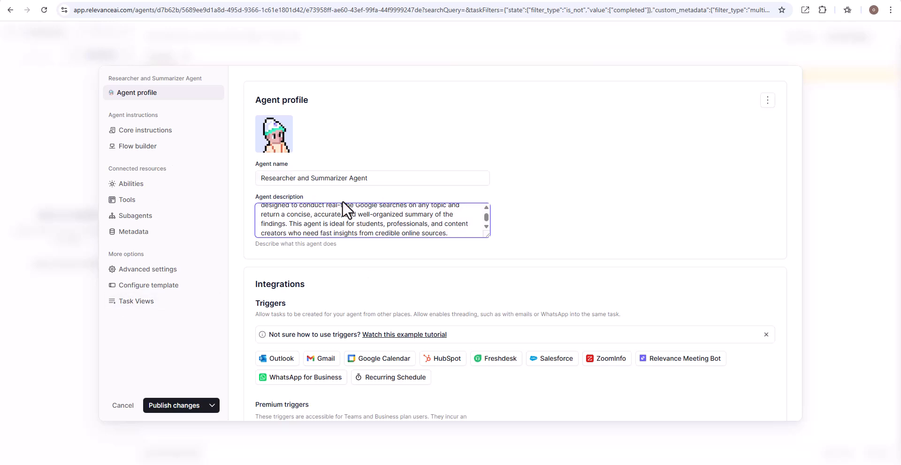
# Step: Fill the agent's core instructions with ChatGPT's full response, from Purpose through the output example
pyautogui.click(159, 132)
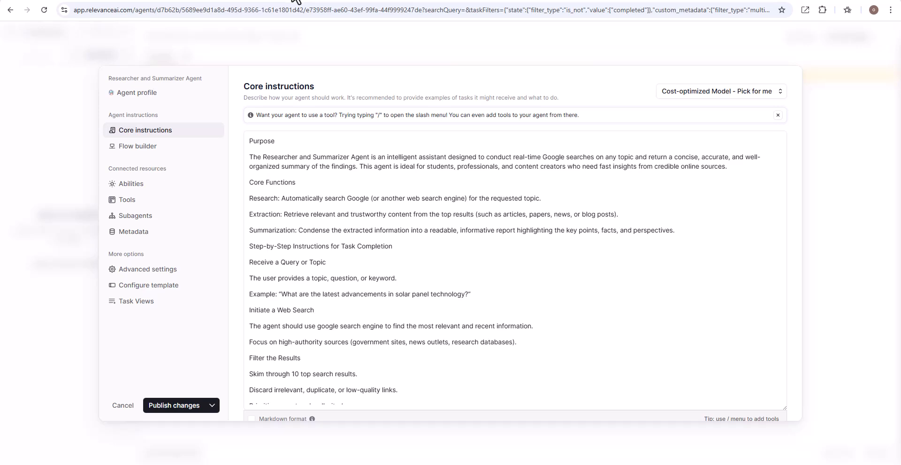
pyautogui.hotkey('alt', 'Tab')
pyautogui.click(283, 241)
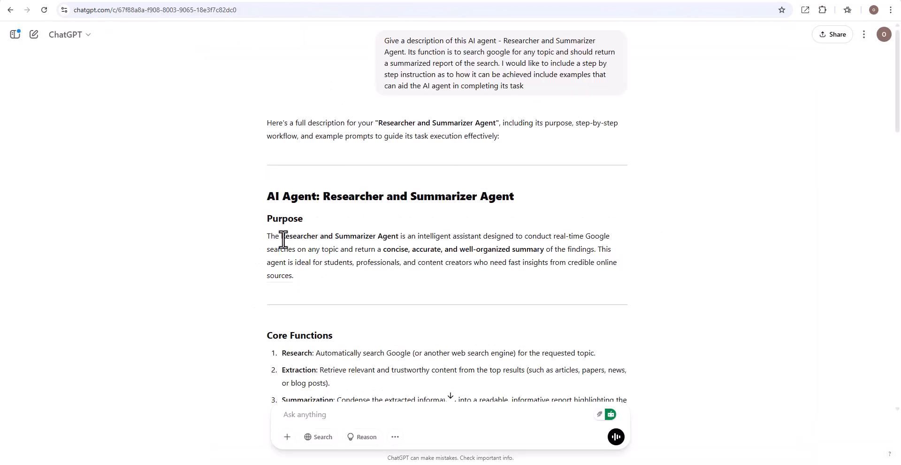
pyautogui.moveTo(265, 218); pyautogui.dragTo(488, 324)
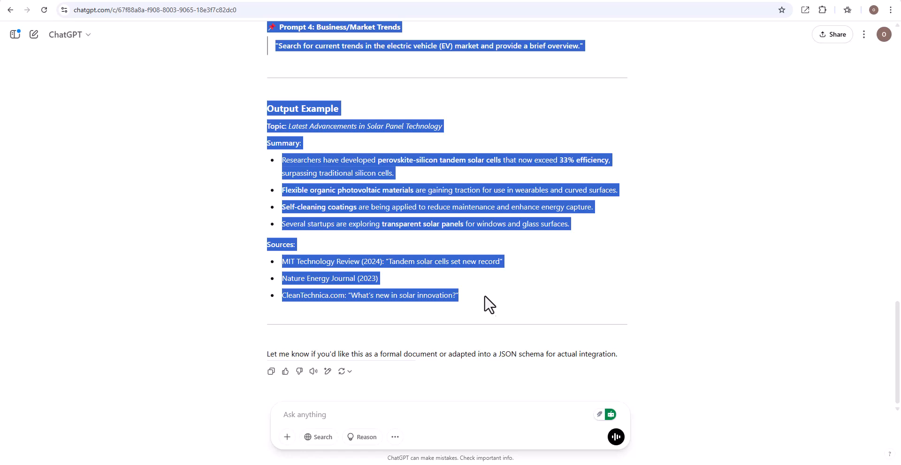
pyautogui.hotkey('ctrl', 'Tab')
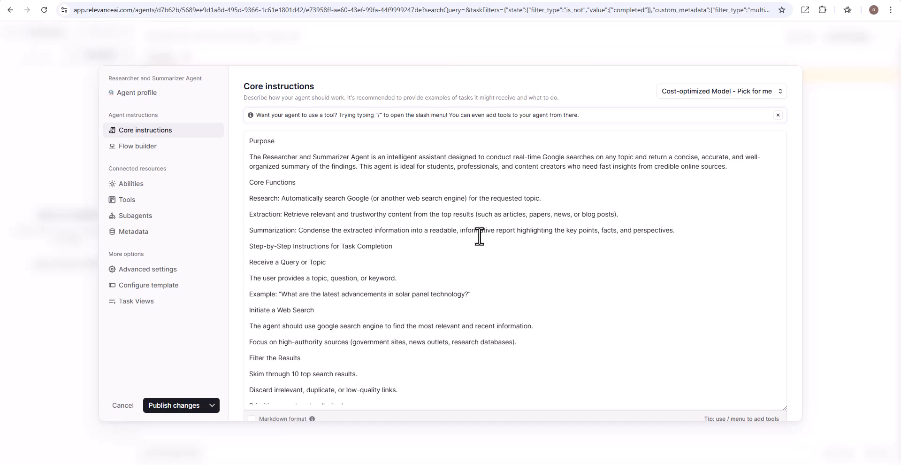
pyautogui.scroll(-3, 480, 236)
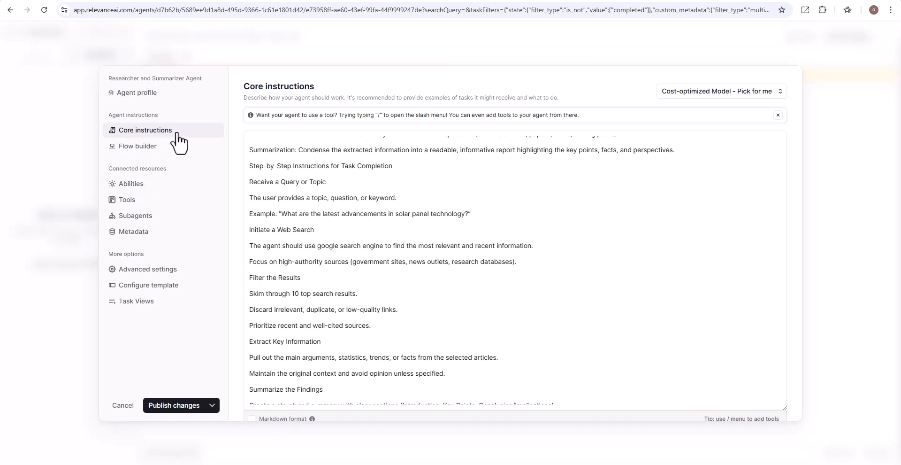
# Step: Save the agent's changes as a draft
pyautogui.click(130, 201)
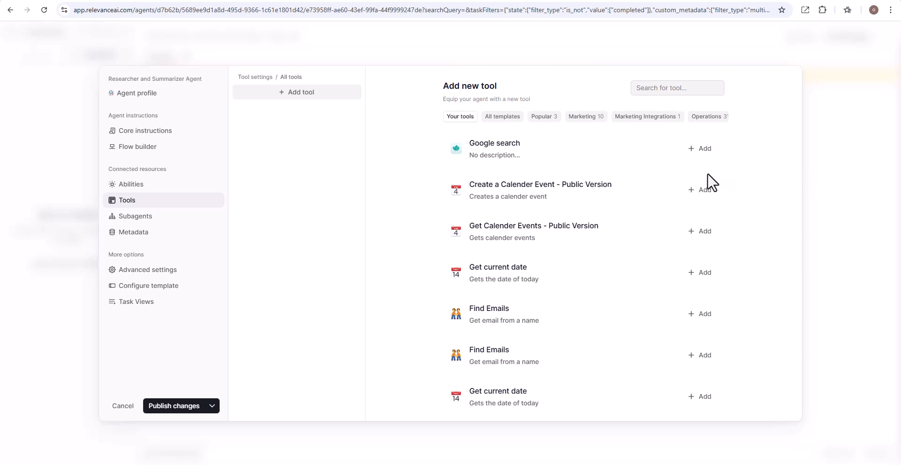
pyautogui.click(212, 409)
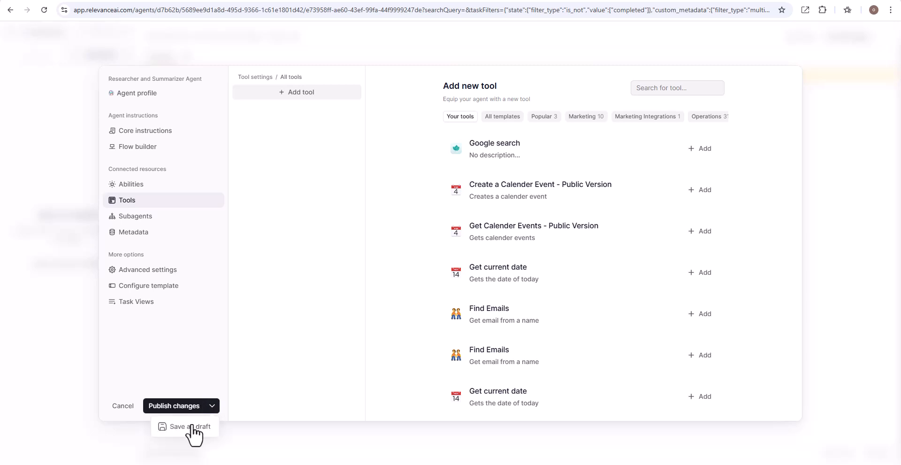
pyautogui.click(190, 435)
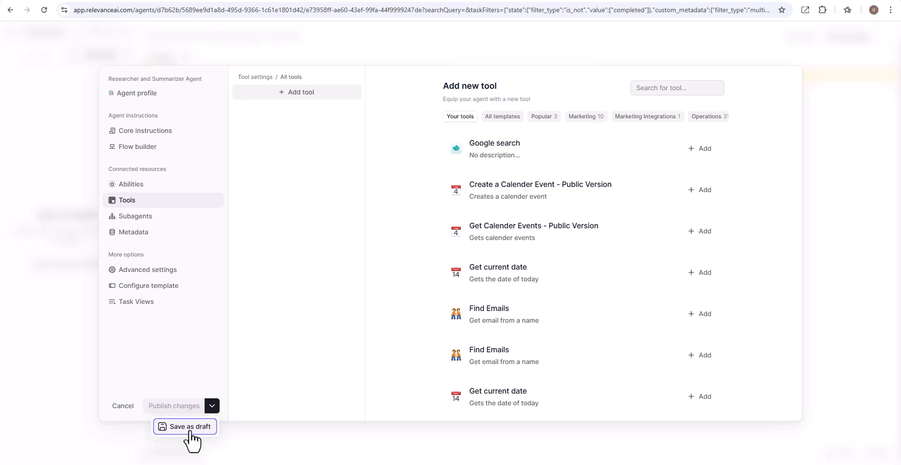
pyautogui.click(85, 194)
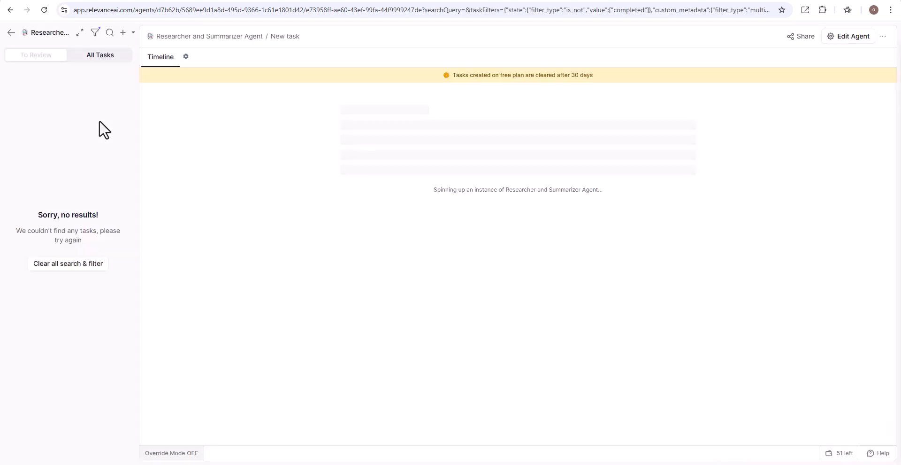
# Step: Leave the agent and start building a new tool from the Tools page
pyautogui.click(11, 33)
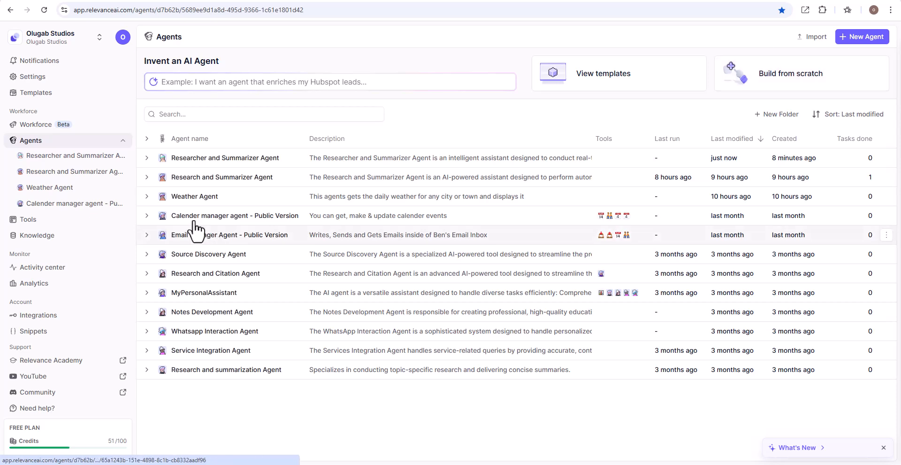
pyautogui.click(33, 221)
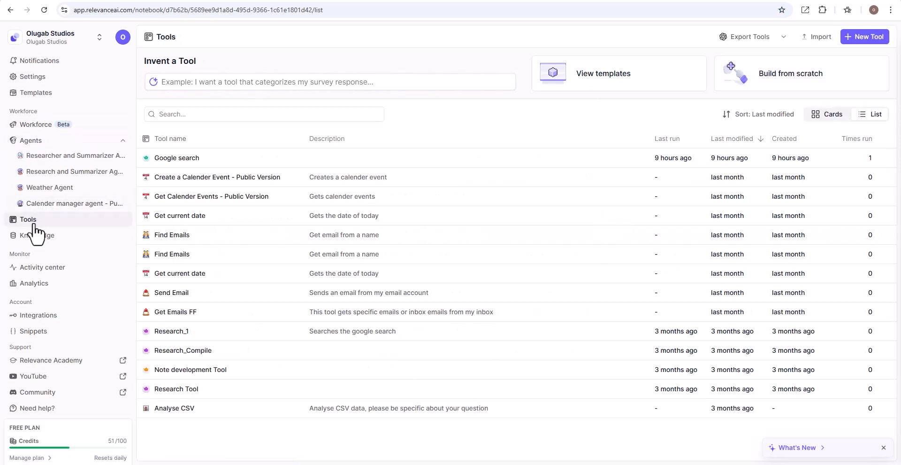
pyautogui.click(861, 38)
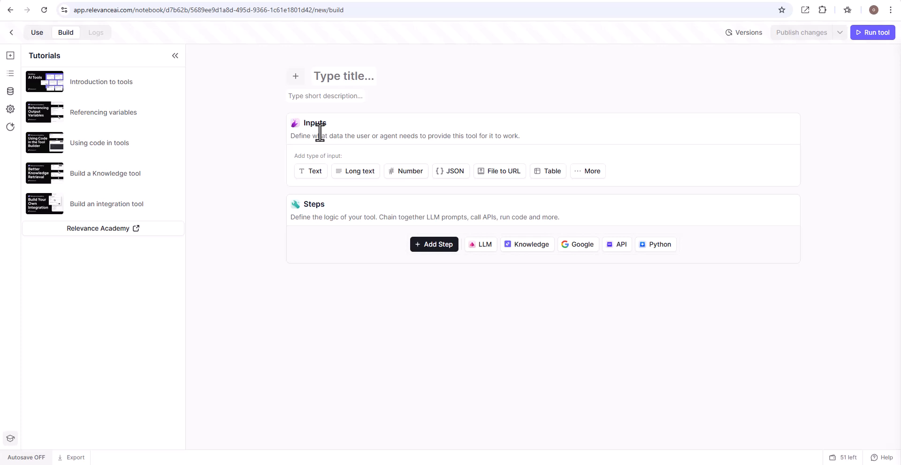
# Step: Add a long text input titled "Research Topic" described as "This receives the user's query or topic to be researched"
pyautogui.click(356, 174)
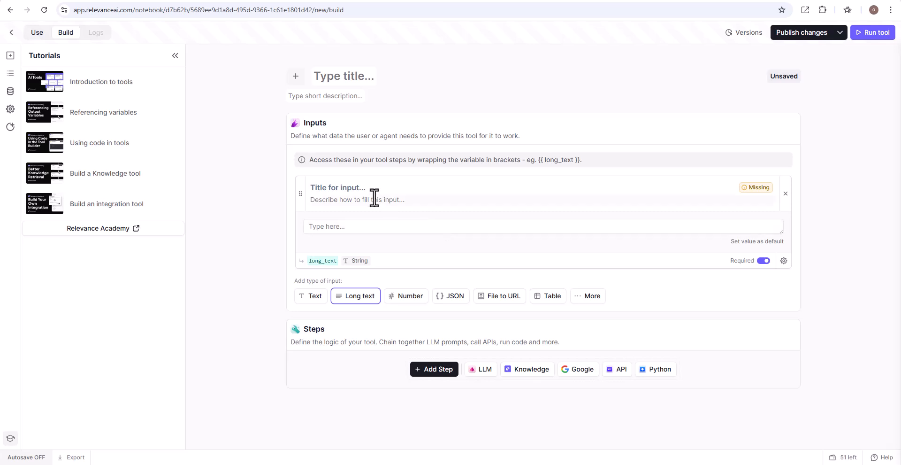
pyautogui.click(358, 188)
pyautogui.write('R')
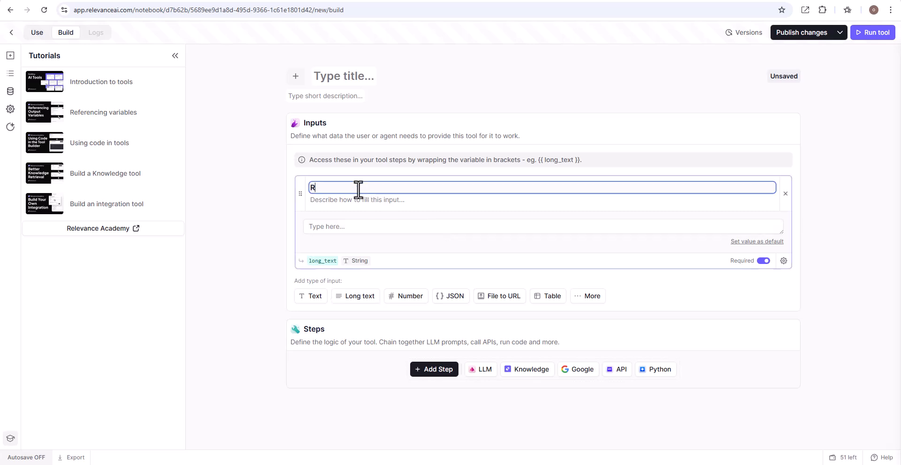
pyautogui.write('esearch Topic')
pyautogui.click(349, 199)
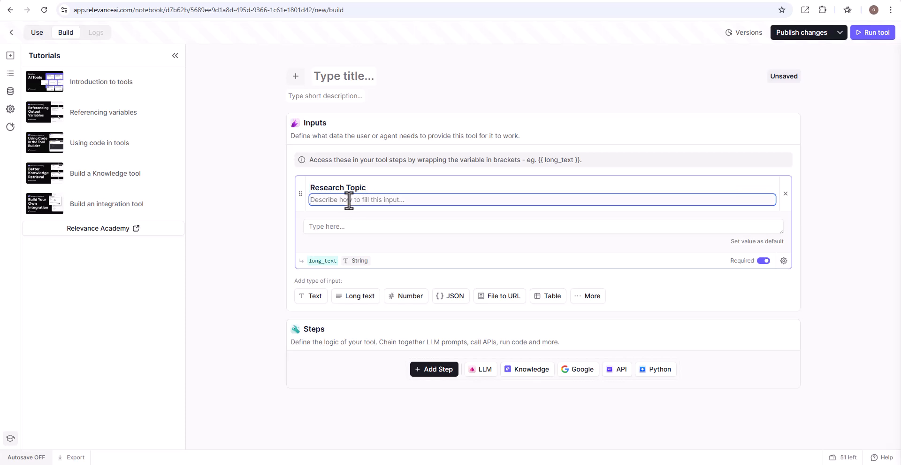
pyautogui.write("This receivee the user's query or topic to be ")
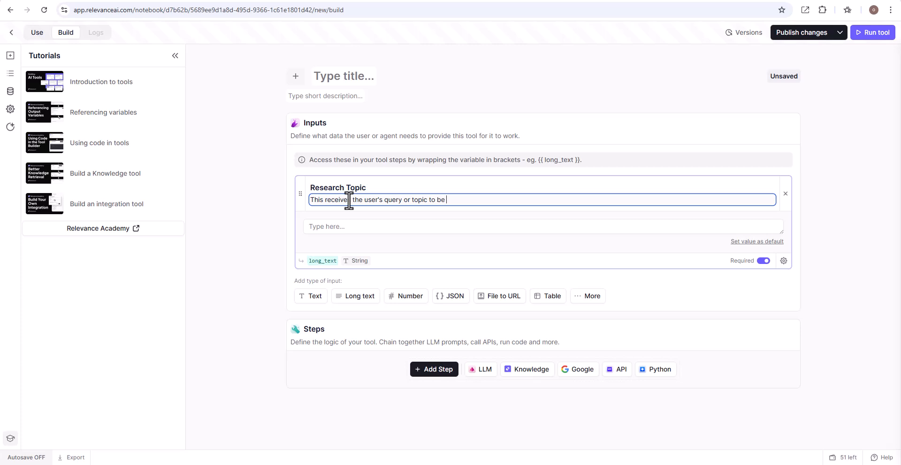
pyautogui.write('researched')
pyautogui.click(349, 199)
pyautogui.write('s')
# Step: Rename the input's variable to research_topic
pyautogui.click(469, 227)
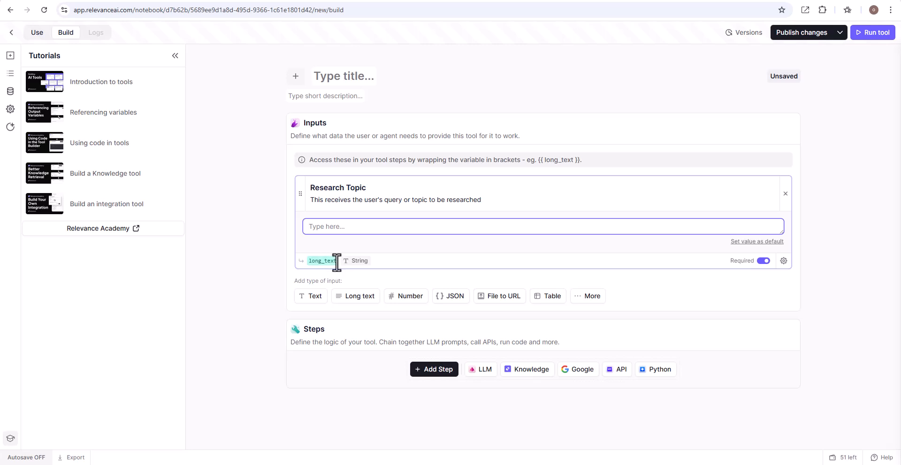
pyautogui.moveTo(336, 261); pyautogui.dragTo(319, 263)
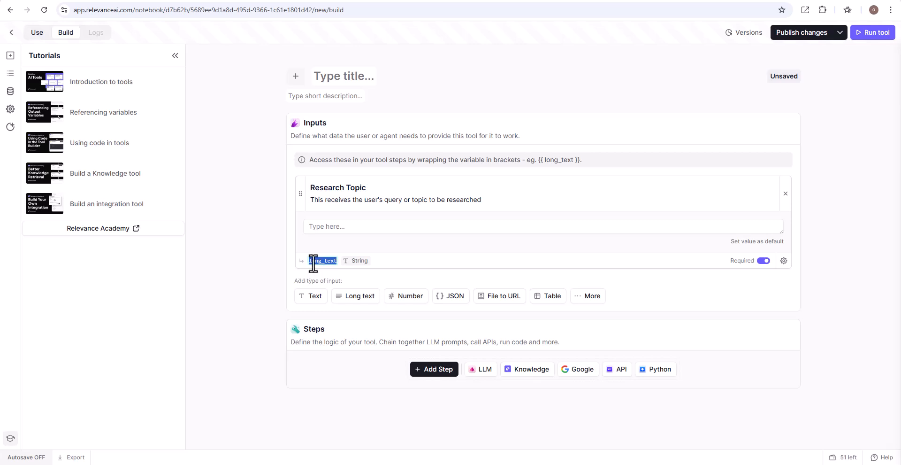
pyautogui.click(322, 262)
pyautogui.press('BackSpace')
pyautogui.press('BackSpace')
pyautogui.press('BackSpace')
pyautogui.press('BackSpace')
pyautogui.press('BackSpace')
pyautogui.press('BackSpace')
pyautogui.press('BackSpace')
pyautogui.press('BackSpace')
pyautogui.press('BackSpace')
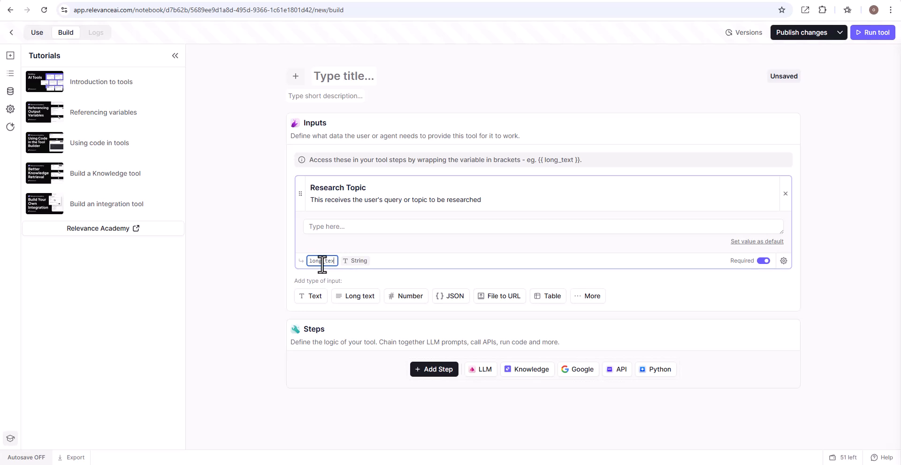
pyautogui.write('res')
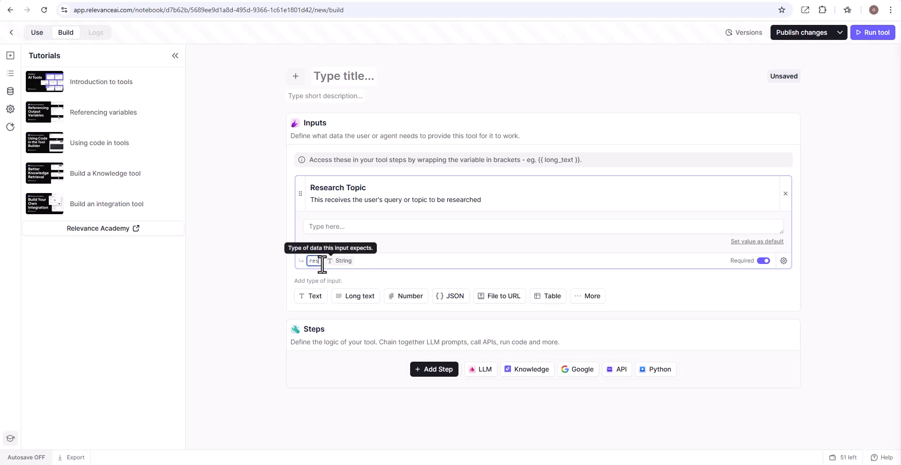
pyautogui.write('earch_')
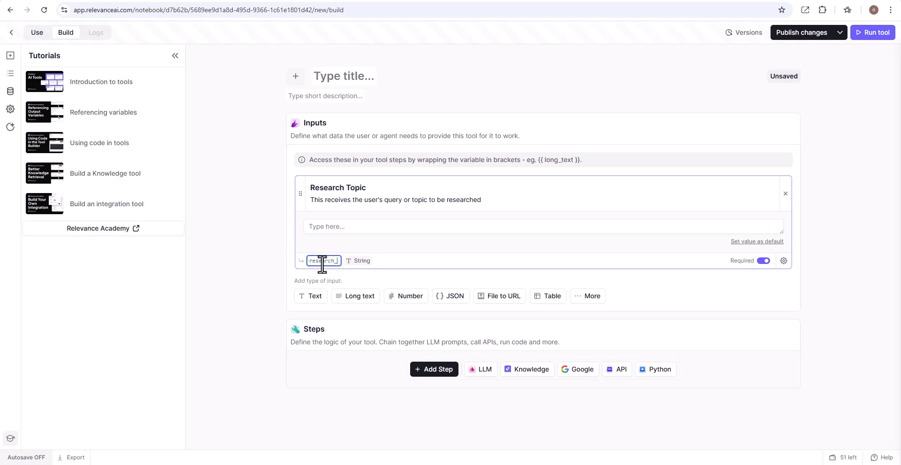
pyautogui.write('topic')
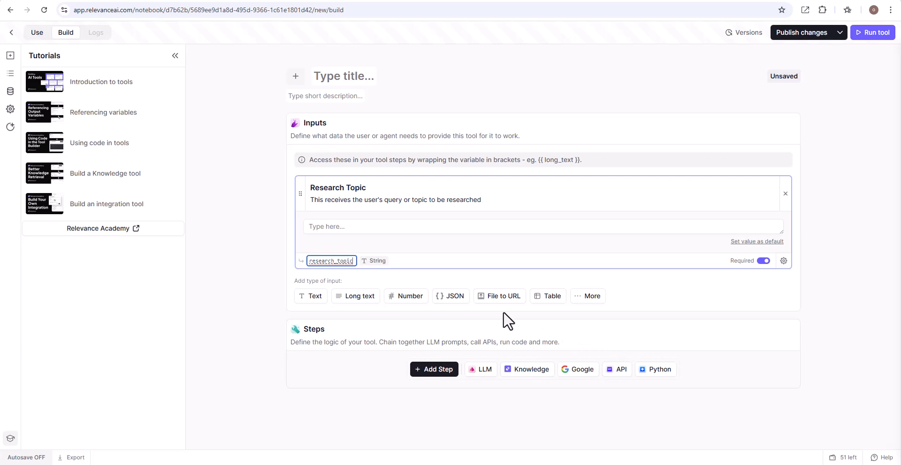
pyautogui.click(476, 261)
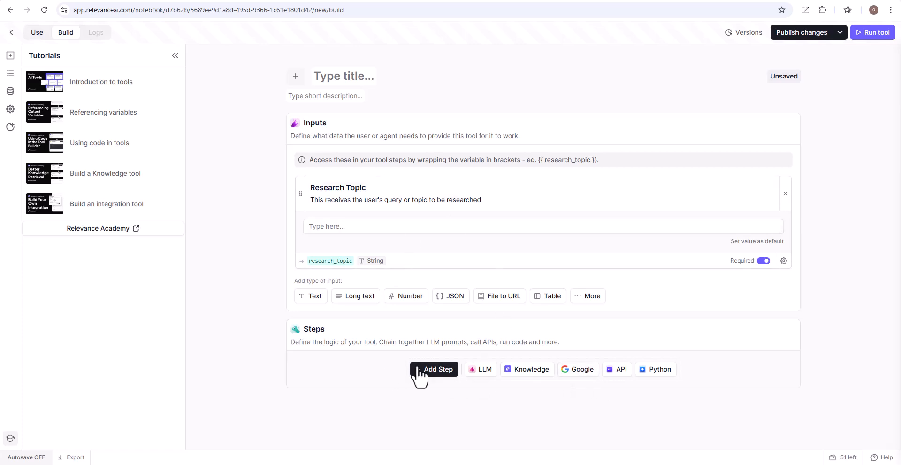
# Step: Add a Google Search step whose search query uses the research_topic variable
pyautogui.click(437, 368)
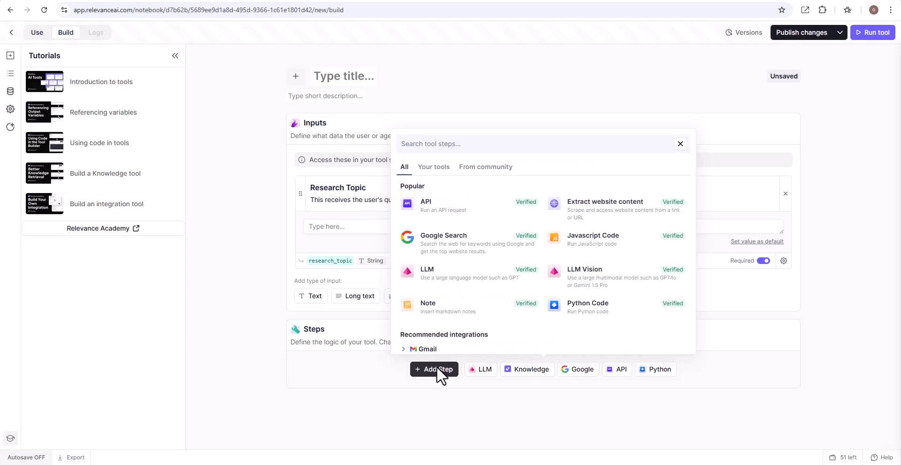
pyautogui.click(471, 248)
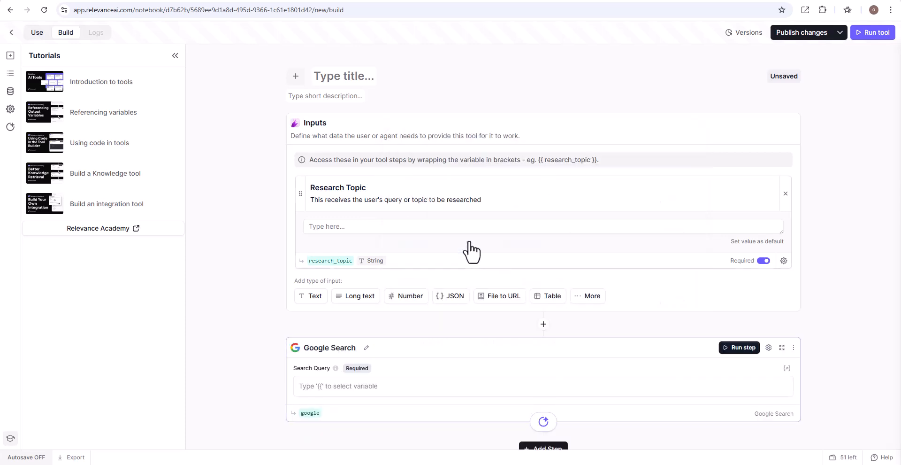
pyautogui.click(331, 253)
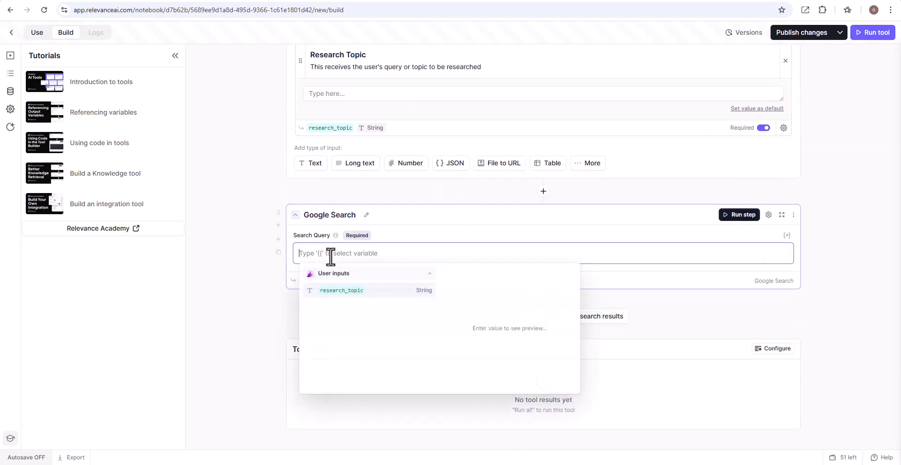
pyautogui.click(353, 291)
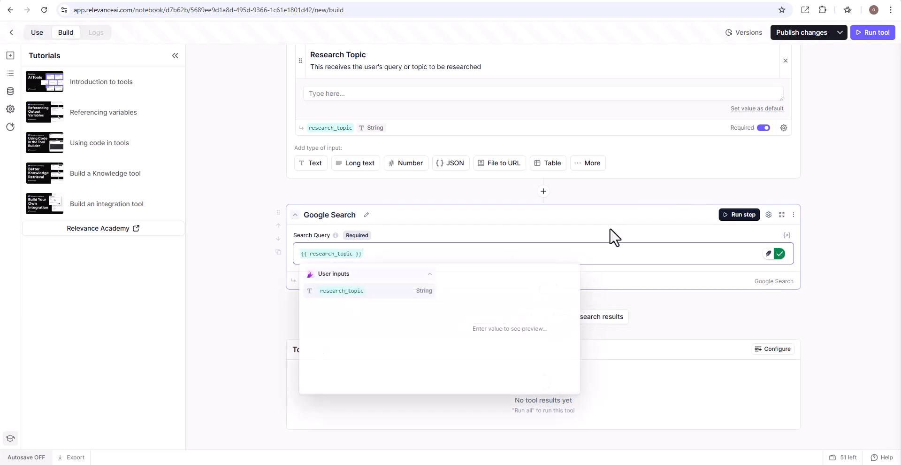
pyautogui.click(609, 241)
# Step: Rename the Google Search step's output variable to google_search
pyautogui.click(318, 282)
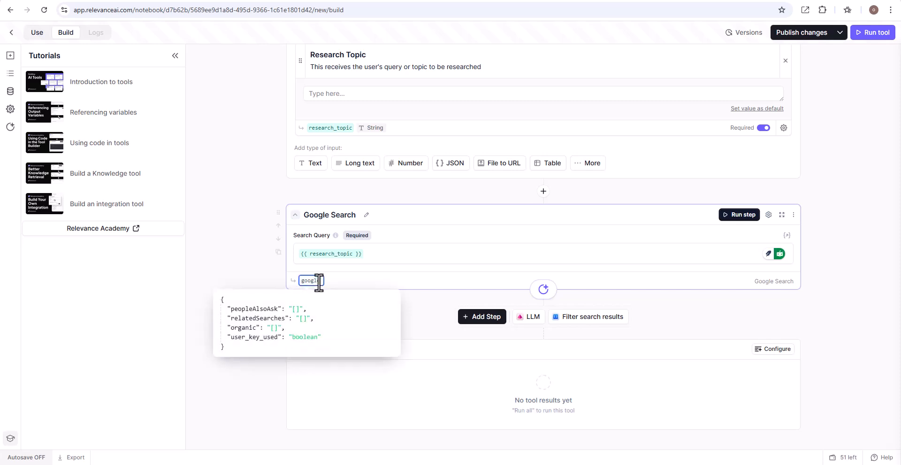
pyautogui.write('_search')
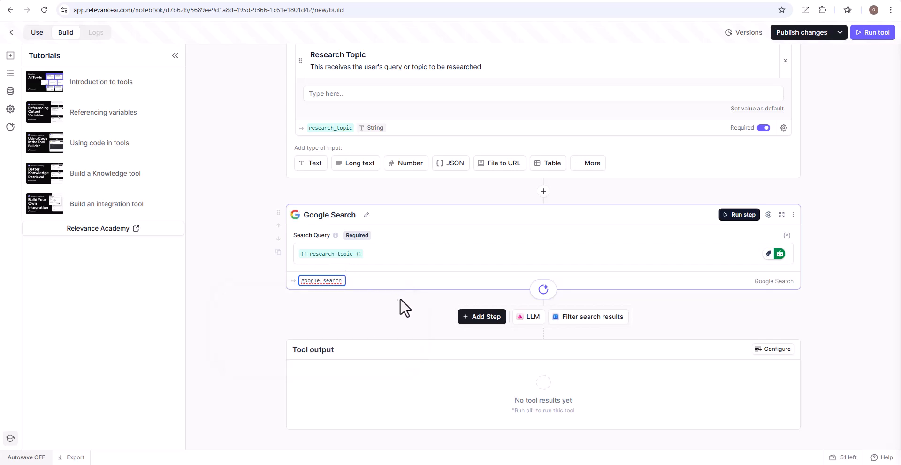
pyautogui.click(416, 300)
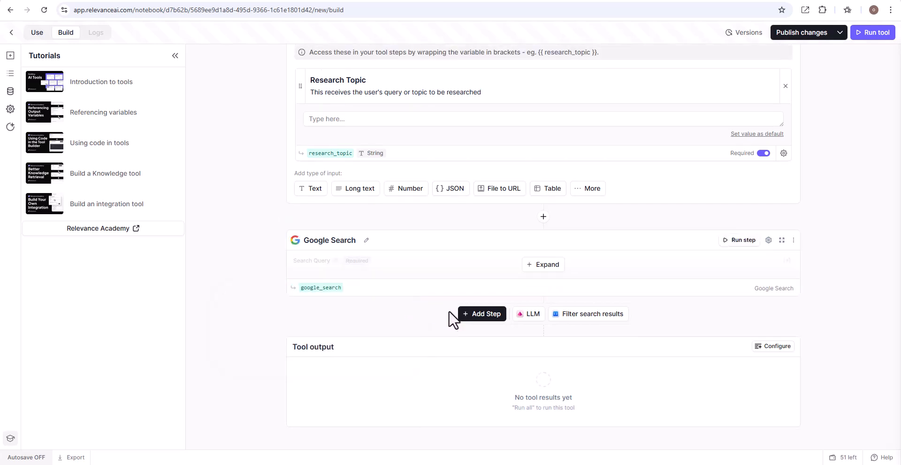
# Step: Add an LLM step with the prompt "Give me a summary of {{ google_search.organic }}"
pyautogui.click(486, 319)
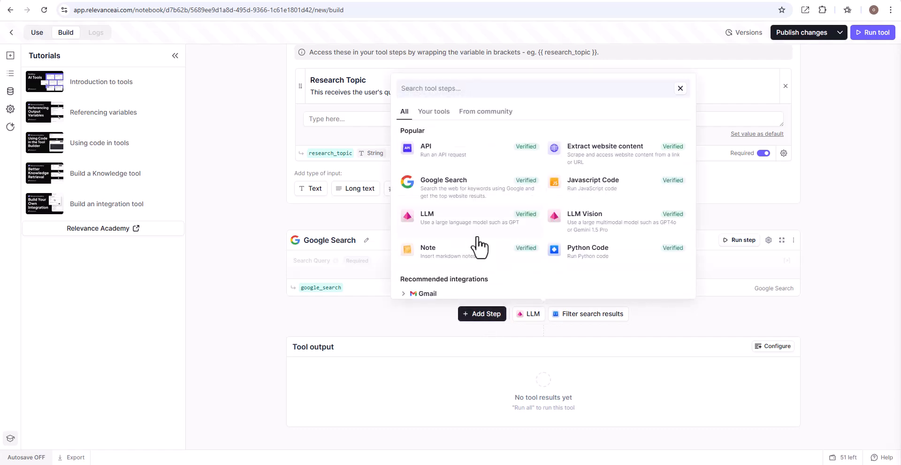
pyautogui.click(457, 230)
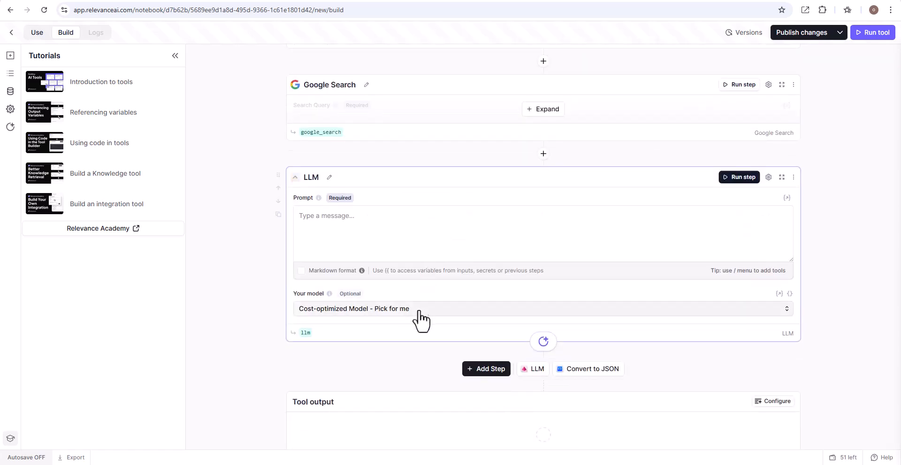
pyautogui.click(354, 219)
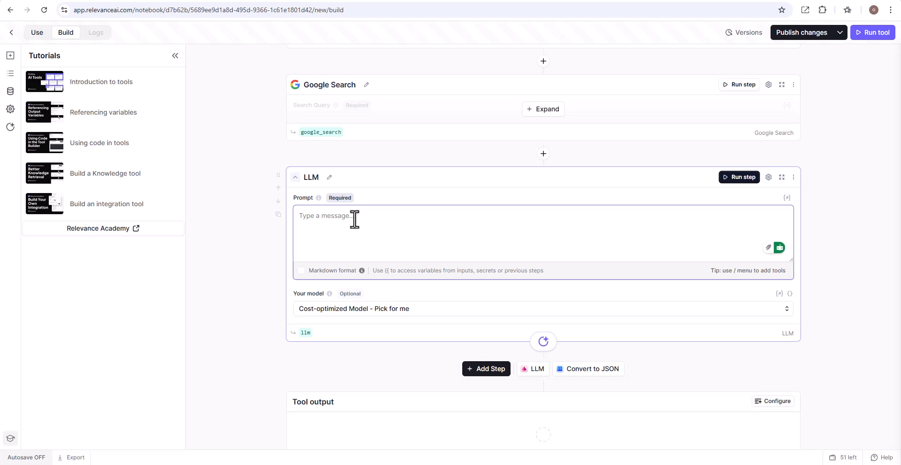
pyautogui.write('Give me a summary of {{')
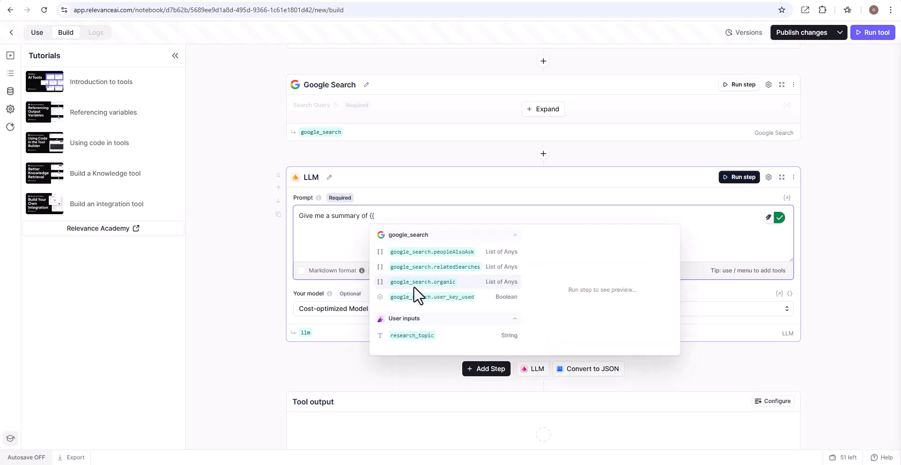
pyautogui.click(415, 283)
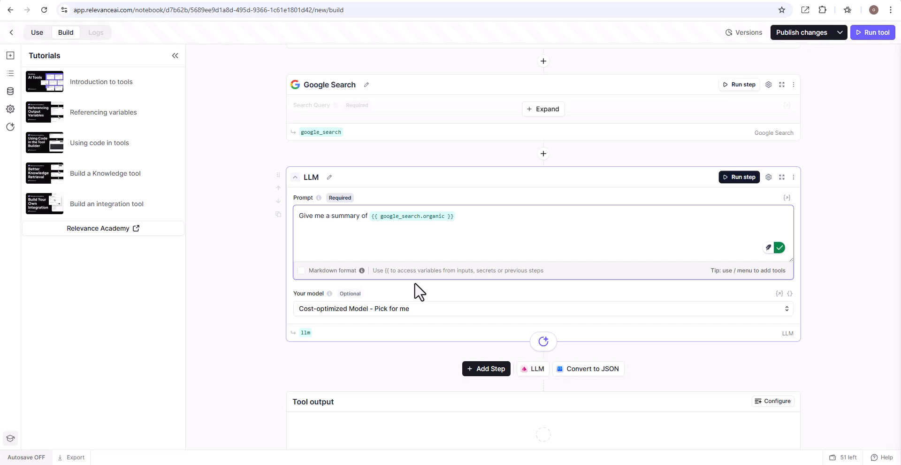
# Step: Extend the LLM prompt so it reads "... within 200 - 500 words"
pyautogui.write('within 200 - 500 words.')
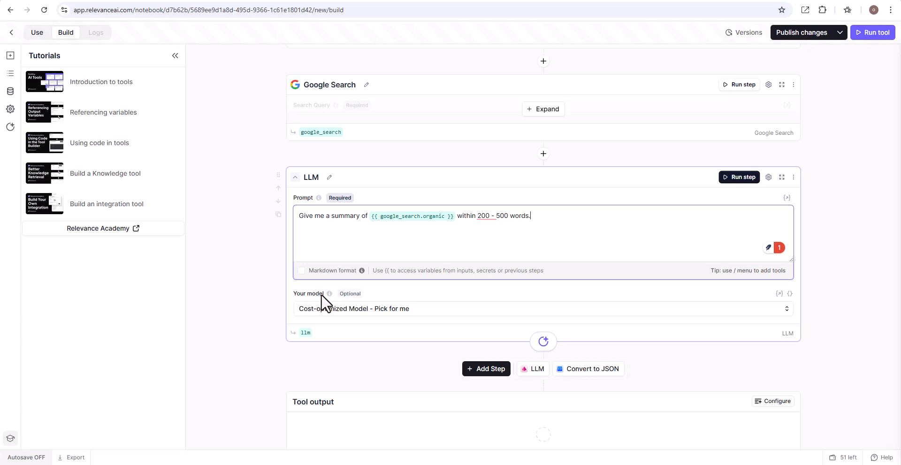
# Step: Set the LLM step's model to Google Gemini 2.0 Flash from the google group
pyautogui.click(787, 314)
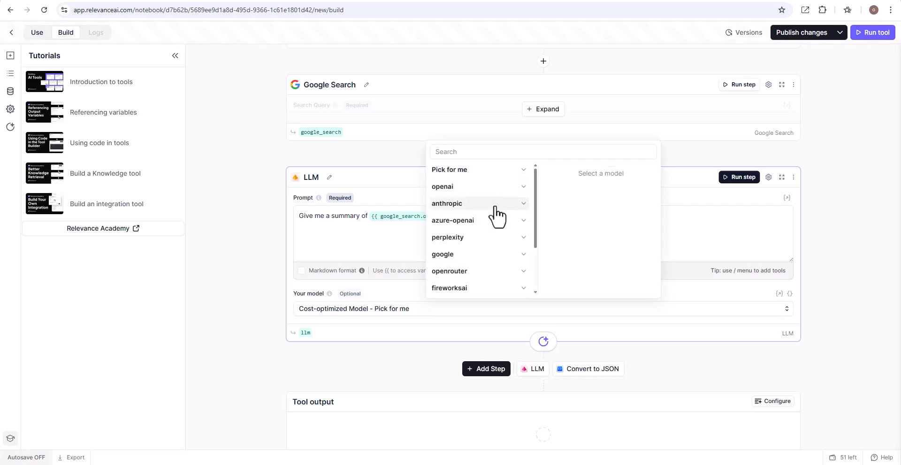
pyautogui.click(524, 170)
pyautogui.click(524, 170)
pyautogui.click(523, 170)
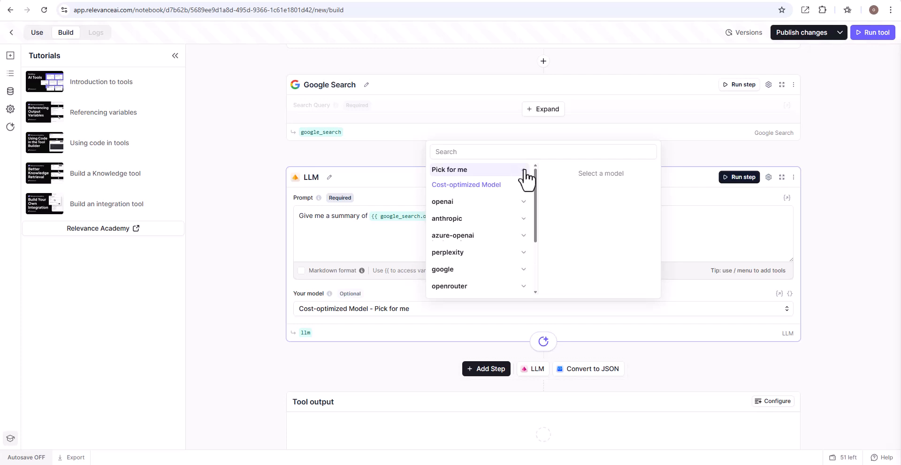
pyautogui.click(524, 170)
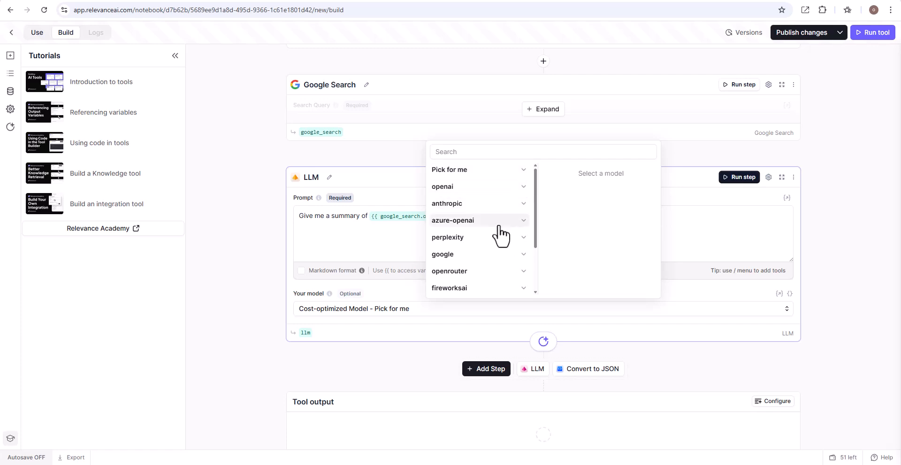
pyautogui.click(524, 255)
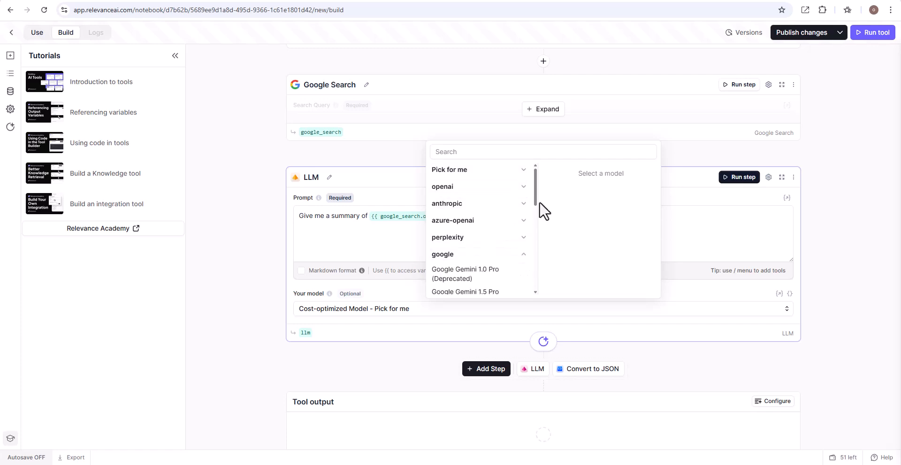
pyautogui.moveTo(535, 198); pyautogui.dragTo(544, 241)
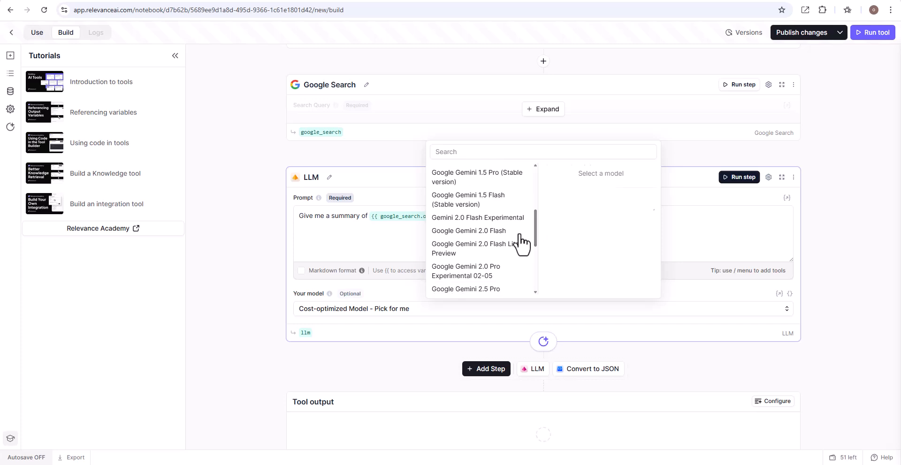
pyautogui.click(490, 233)
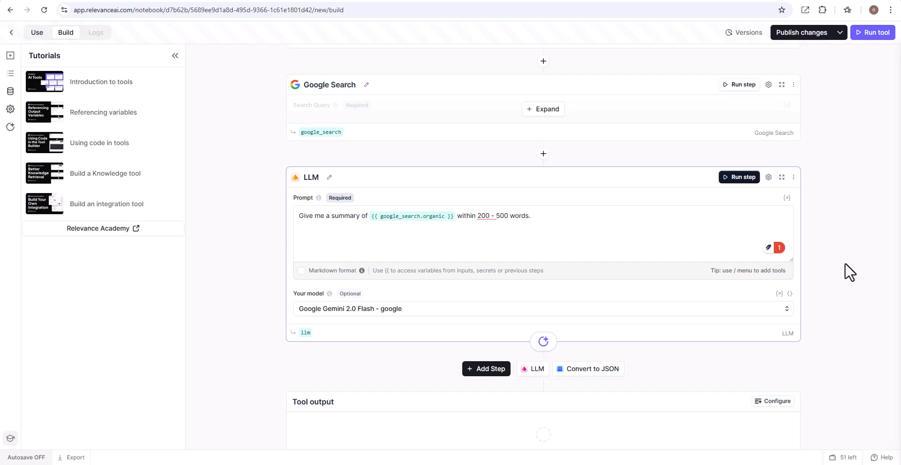
# Step: Enter "Growth of businesses in India" as the test value for the Research Topic input
pyautogui.scroll(6, 845, 263)
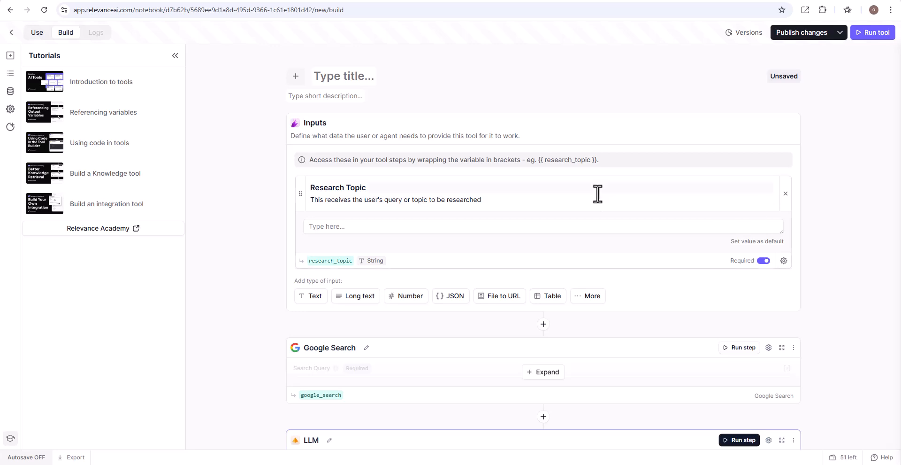
pyautogui.click(453, 228)
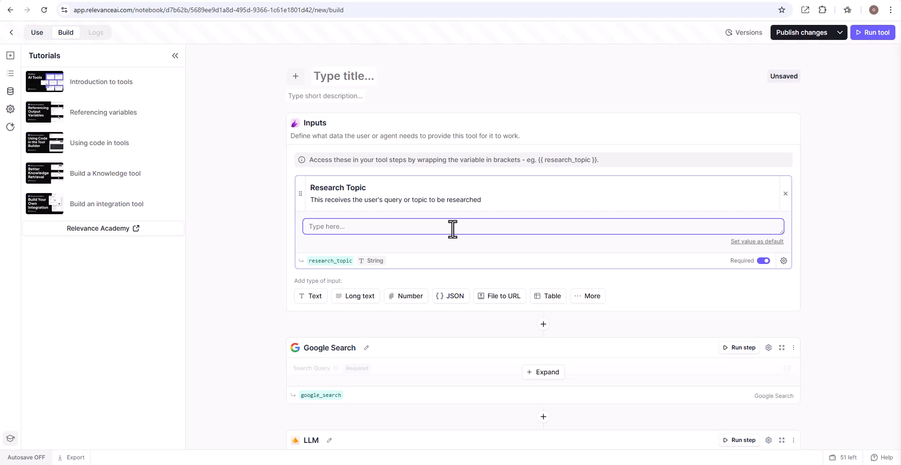
pyautogui.write('Groth')
pyautogui.write('wth ')
pyautogui.write('of')
pyautogui.write(' business')
pyautogui.write('es ')
pyautogui.write('in')
pyautogui.write(' Ta')
pyautogui.write('iwa')
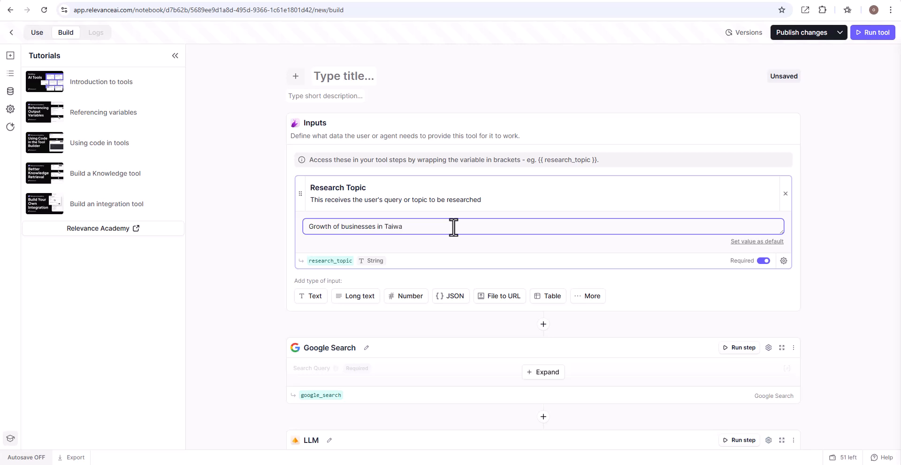
pyautogui.write('n')
pyautogui.press('BackSpace')
pyautogui.press('BackSpace')
pyautogui.press('BackSpace')
pyautogui.press('BackSpace')
pyautogui.press('BackSpace')
pyautogui.press('BackSpace')
pyautogui.write('India')
# Step: Run the Google Search step and browse through its organic search results
pyautogui.scroll(-3, 453, 226)
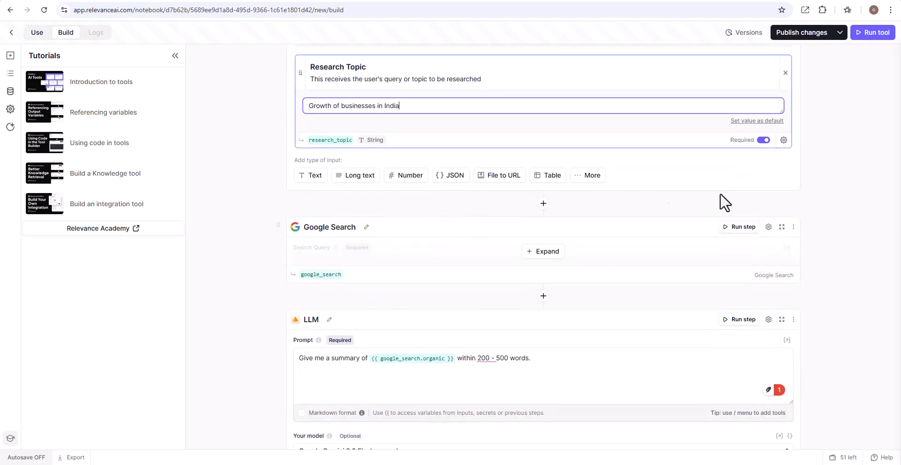
pyautogui.click(744, 228)
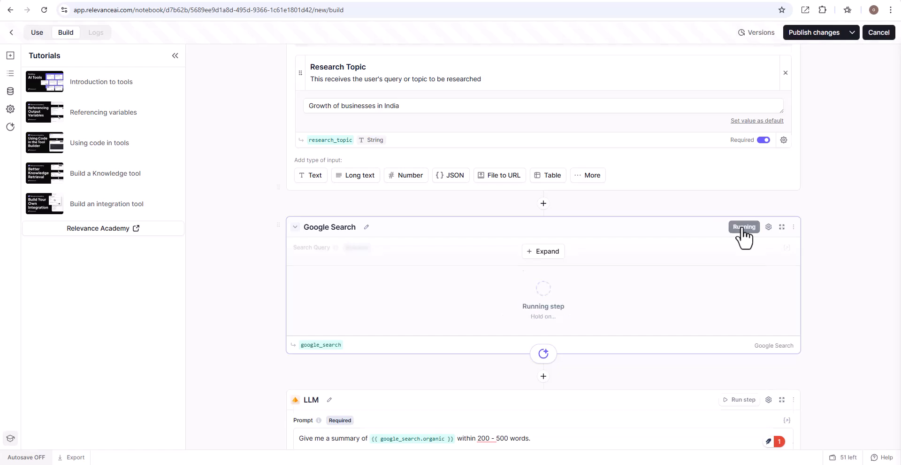
pyautogui.scroll(-1, 743, 236)
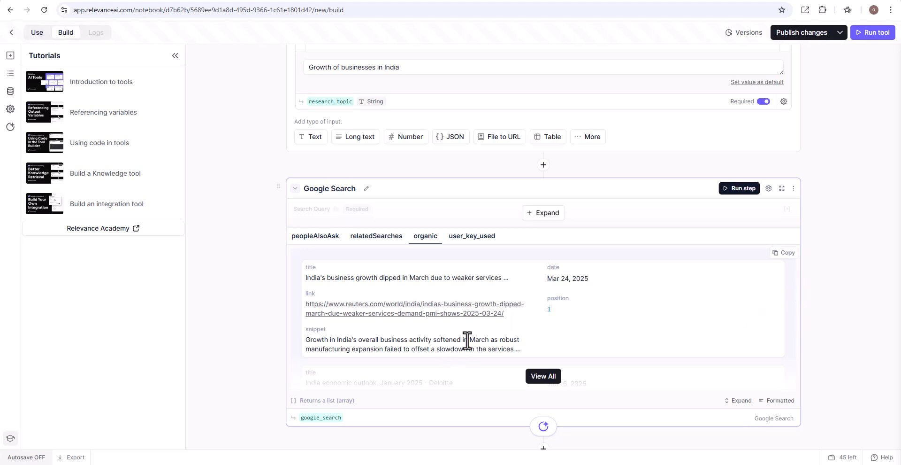
pyautogui.click(542, 378)
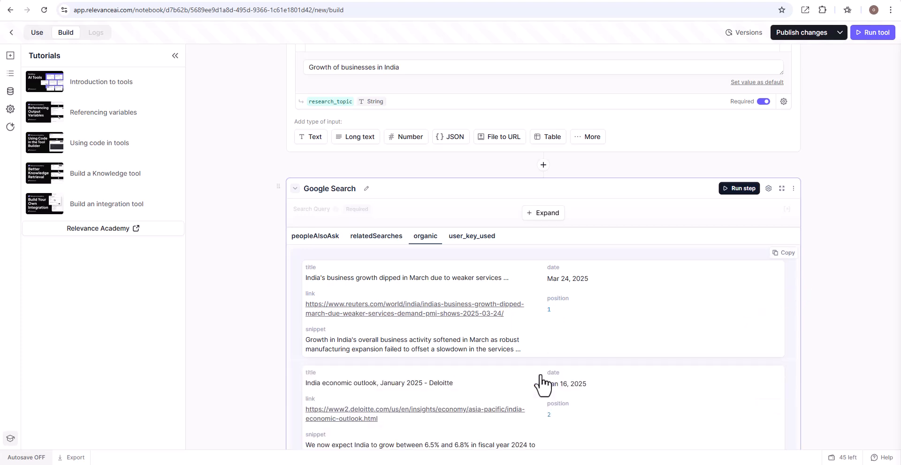
pyautogui.scroll(-5, 543, 385)
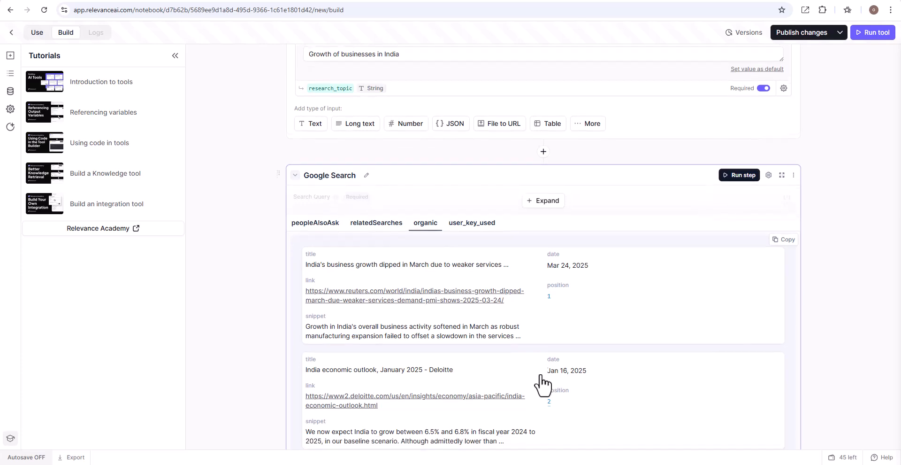
pyautogui.scroll(-10, 544, 385)
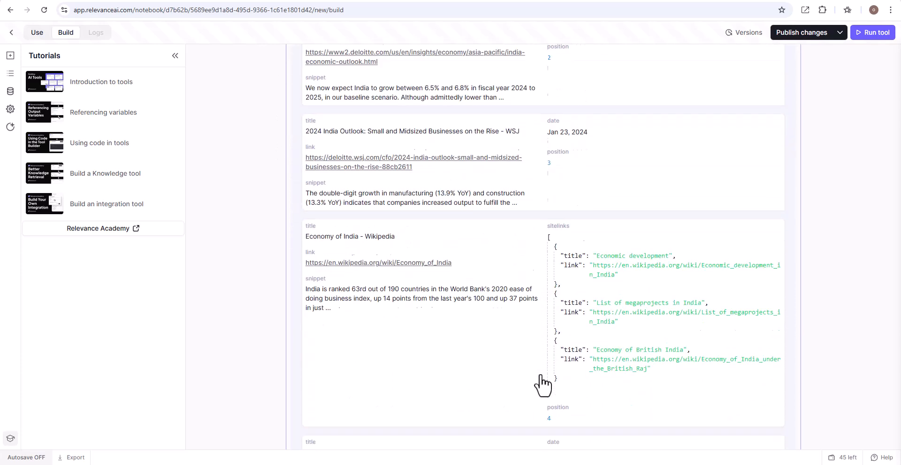
pyautogui.scroll(-15, 543, 384)
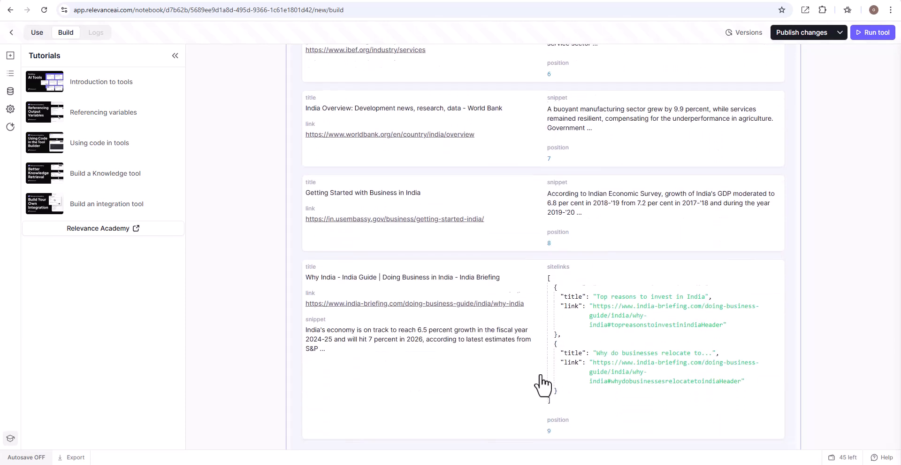
pyautogui.scroll(4, 543, 385)
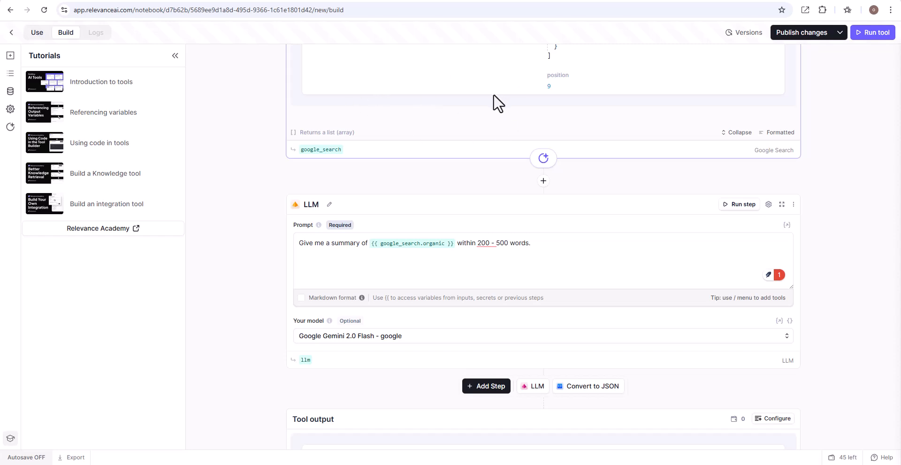
# Step: Run the LLM step and read the full generated summary
pyautogui.click(750, 206)
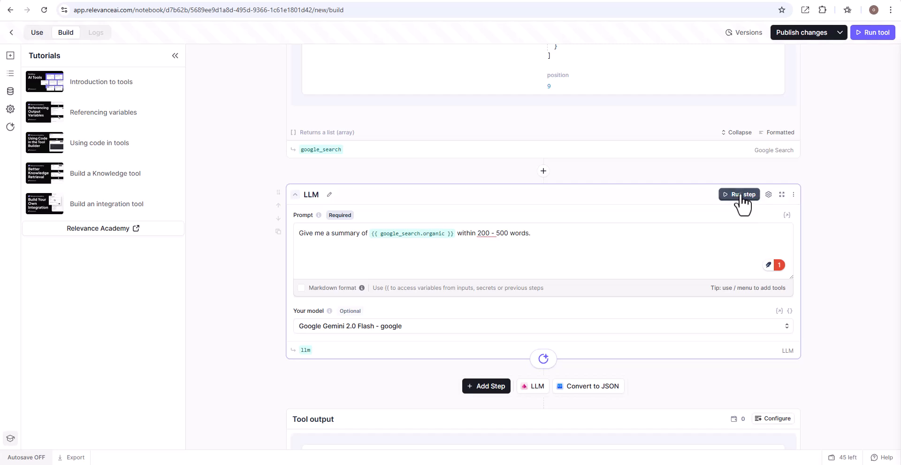
pyautogui.click(740, 194)
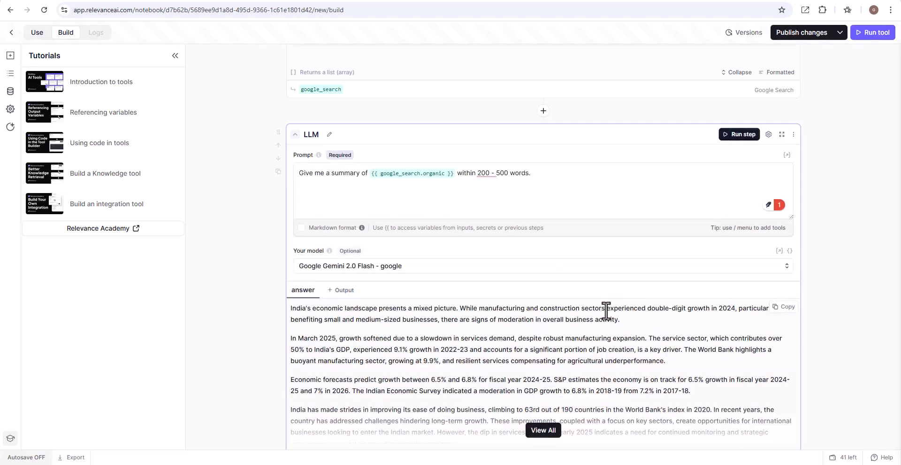
pyautogui.scroll(-3, 605, 310)
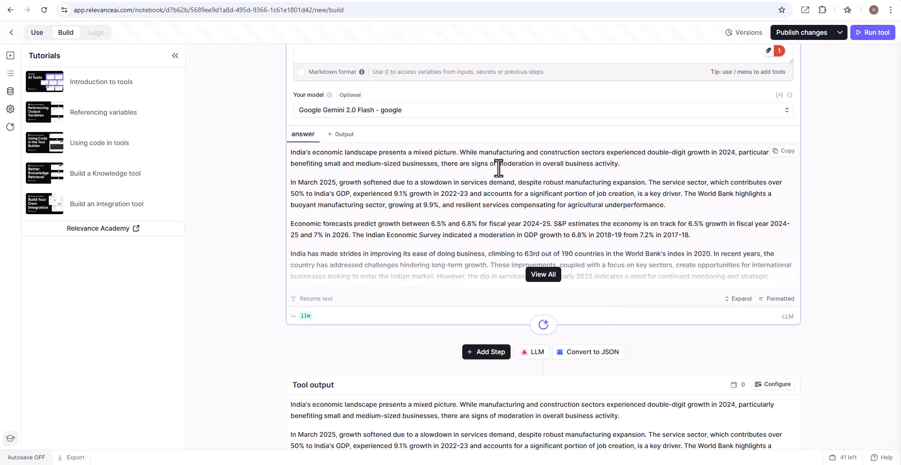
pyautogui.click(544, 275)
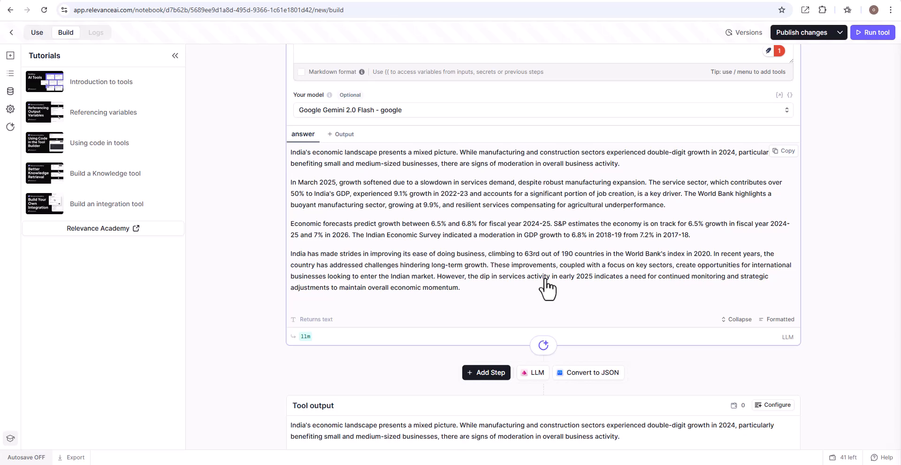
pyautogui.scroll(-1, 546, 281)
pyautogui.scroll(4, 545, 281)
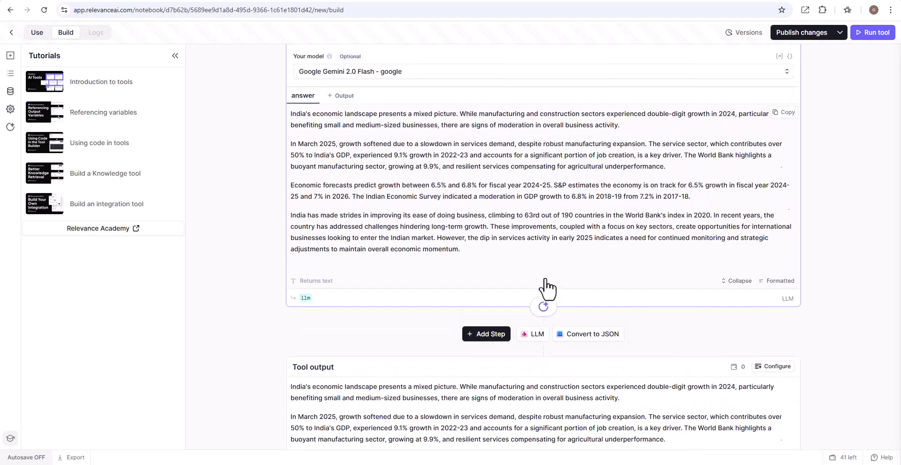
pyautogui.scroll(1, 547, 282)
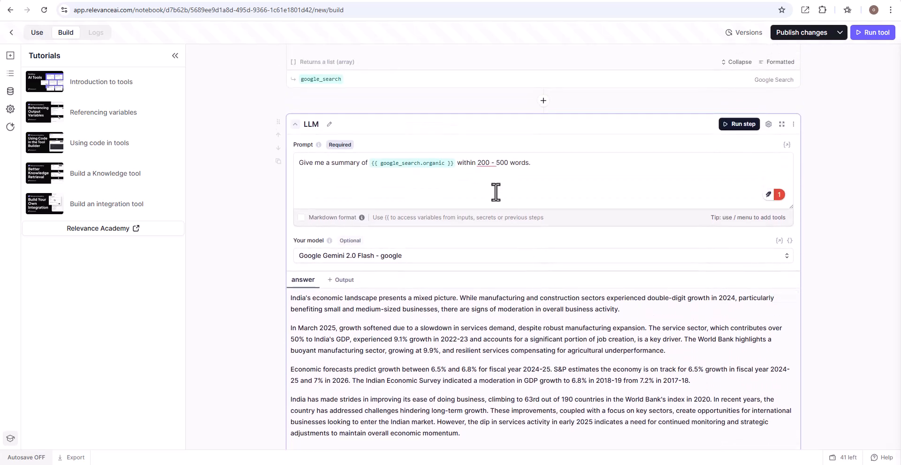
pyautogui.scroll(-4, 573, 165)
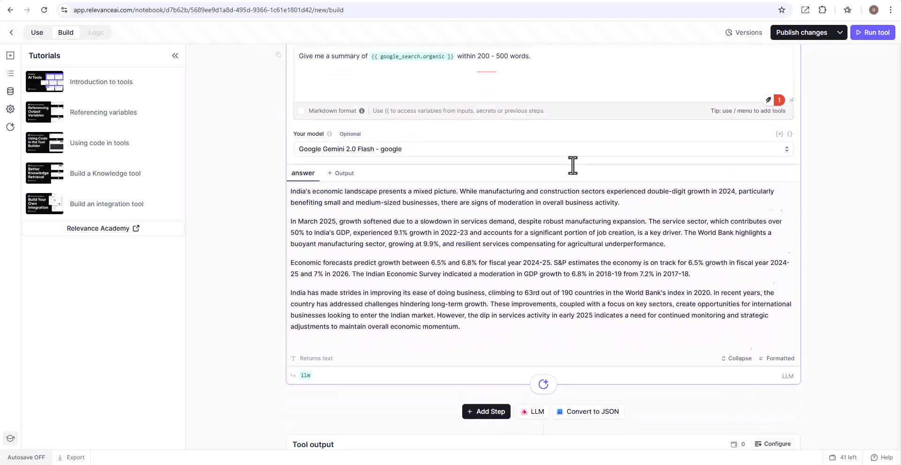
pyautogui.scroll(7, 573, 165)
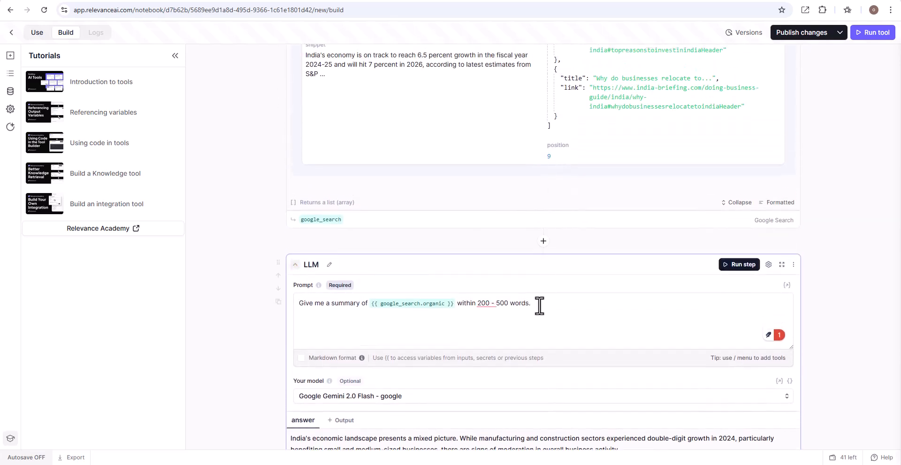
# Step: Append "Add sources and give me the number of words used." to the LLM prompt
pyautogui.click(541, 306)
pyautogui.write('Add so')
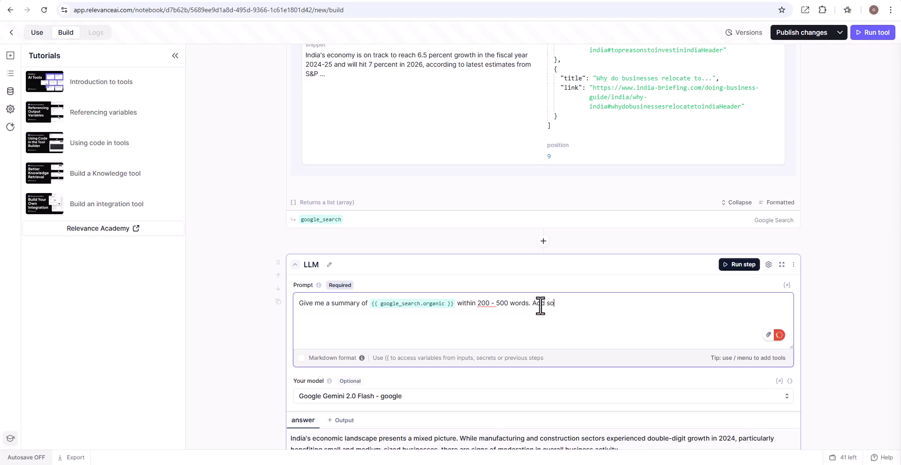
pyautogui.write('urces and')
pyautogui.scroll(-3, 541, 305)
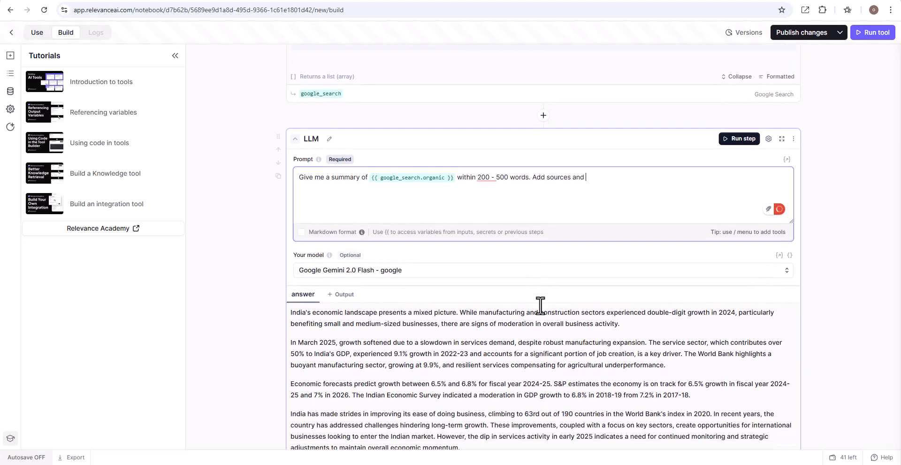
pyautogui.scroll(-1, 541, 305)
pyautogui.scroll(-1, 540, 305)
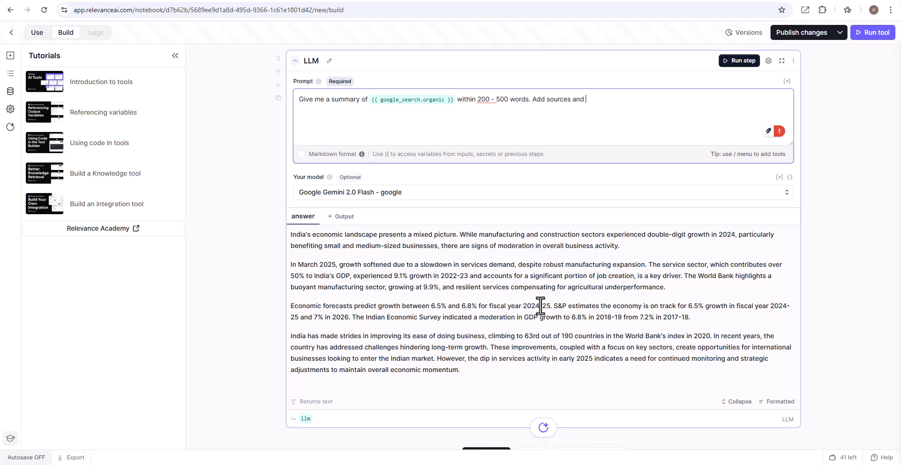
pyautogui.write('give me the number of words used.')
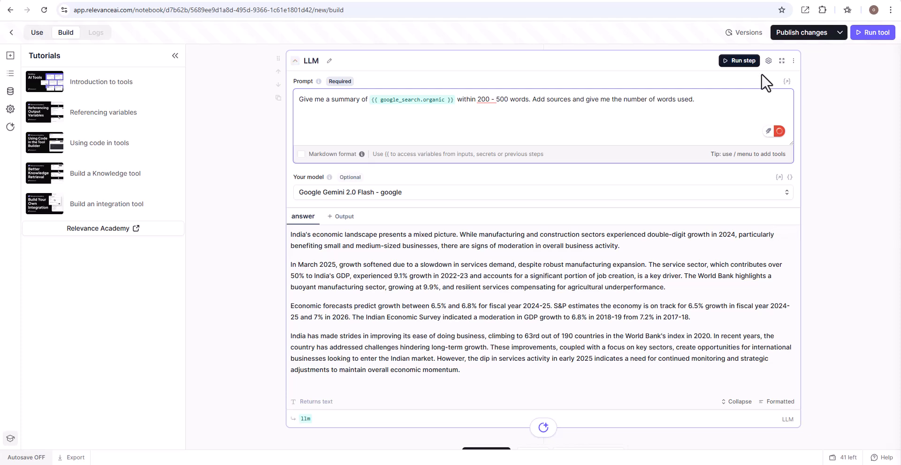
# Step: Rerun the LLM step and expand its full answer to review the sources and word count
pyautogui.click(747, 62)
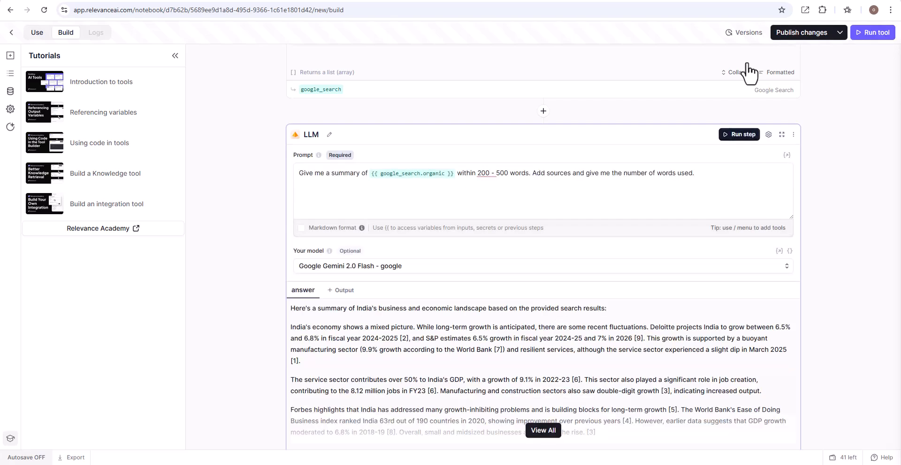
pyautogui.scroll(-3, 750, 71)
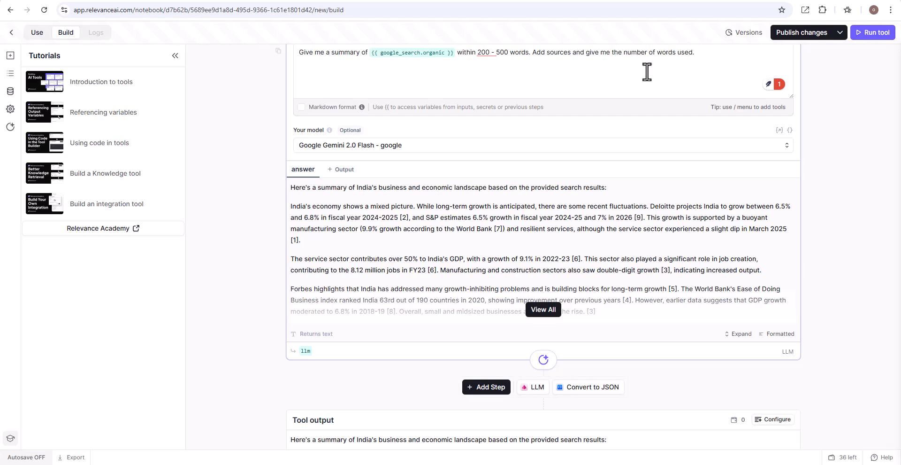
pyautogui.click(544, 309)
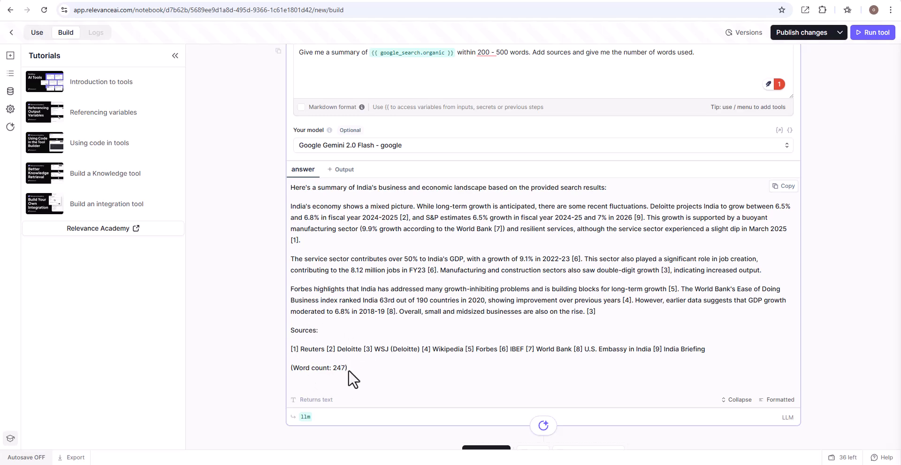
pyautogui.scroll(2, 353, 368)
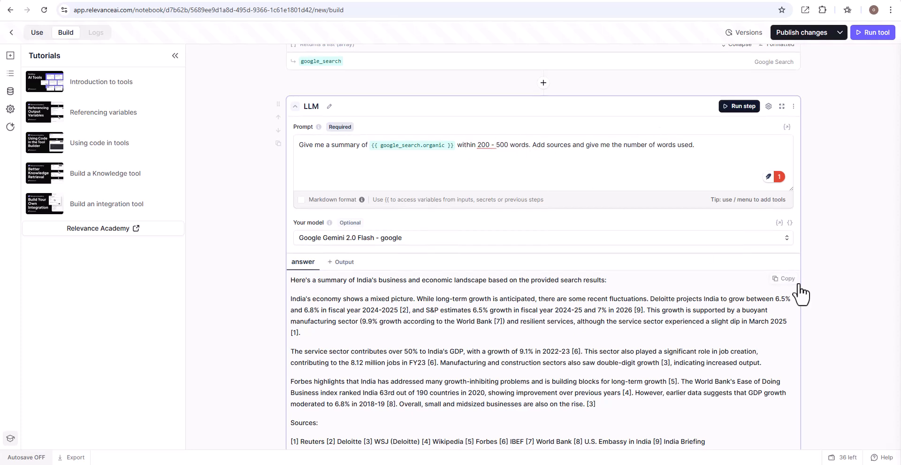
# Step: Switch the LLM step's model to GPT 4o from openai
pyautogui.click(788, 238)
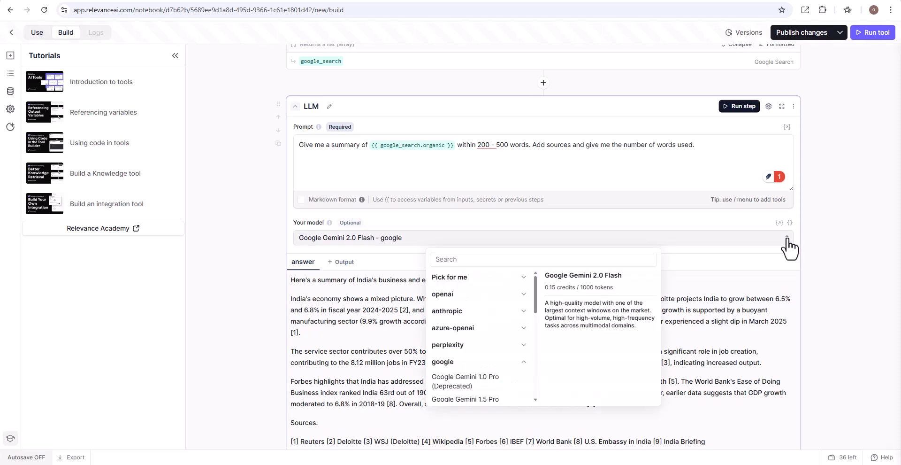
pyautogui.click(483, 295)
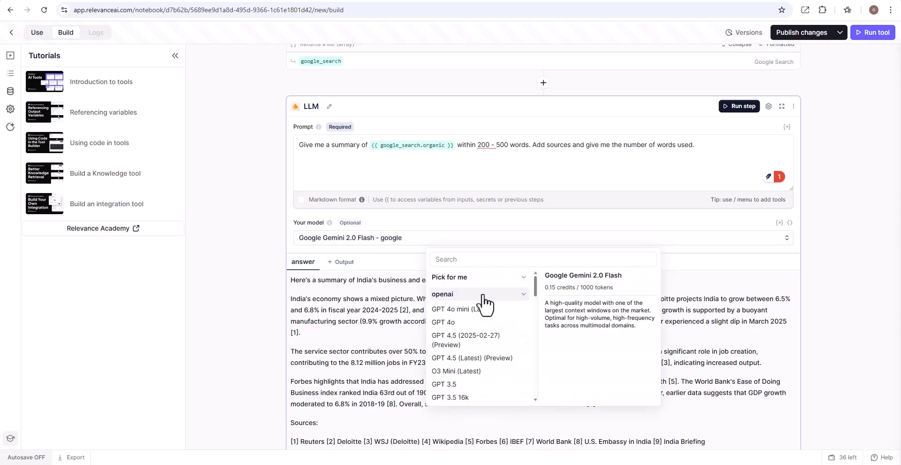
pyautogui.click(451, 322)
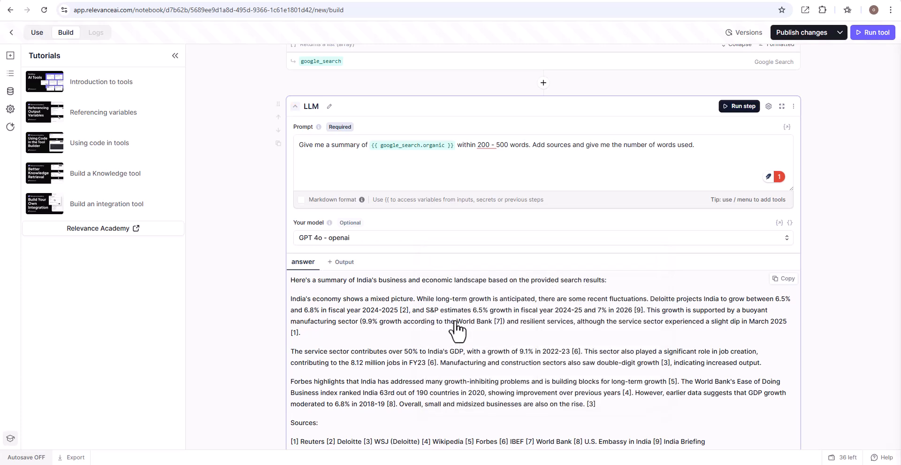
# Step: Rerun the LLM step and expand its full answer to review the sources and word count
pyautogui.click(725, 115)
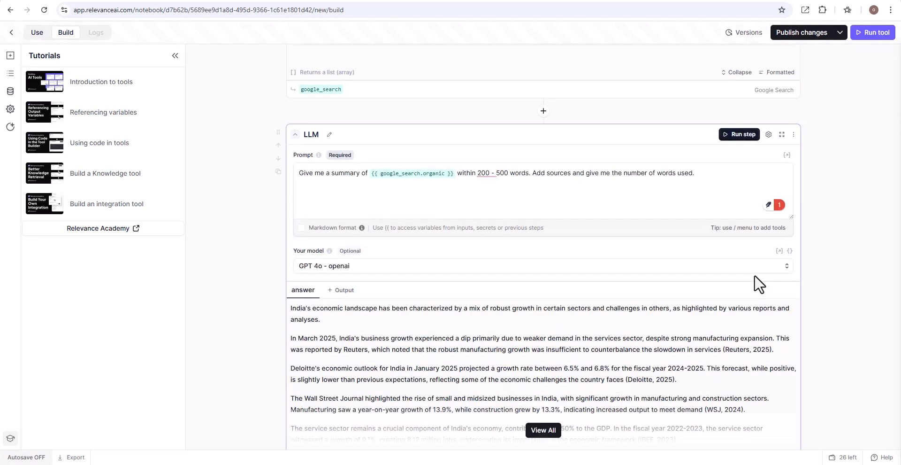
pyautogui.scroll(-2, 754, 276)
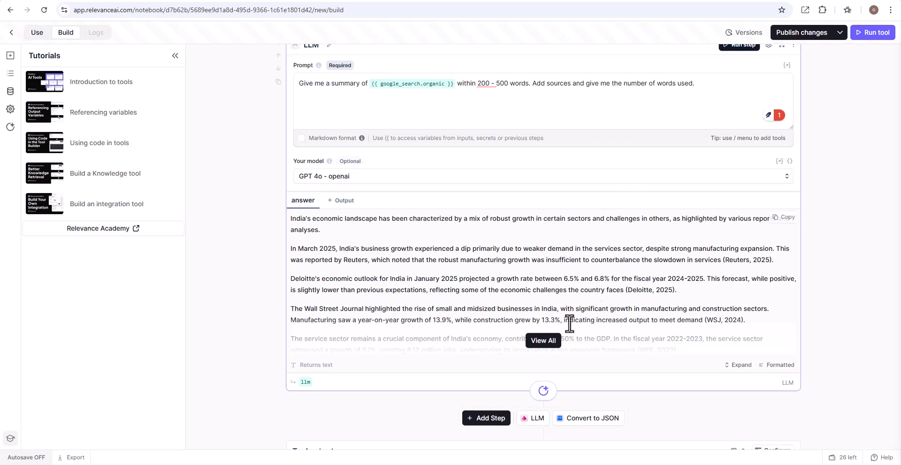
pyautogui.click(540, 340)
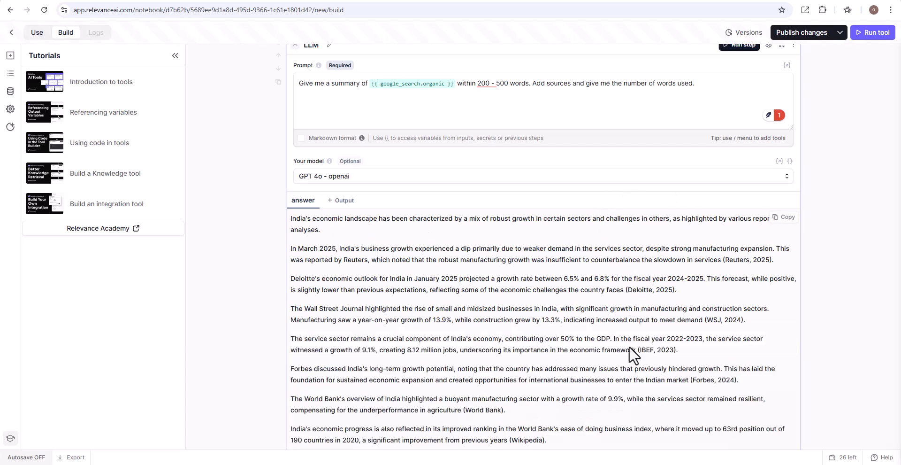
pyautogui.scroll(-3, 630, 348)
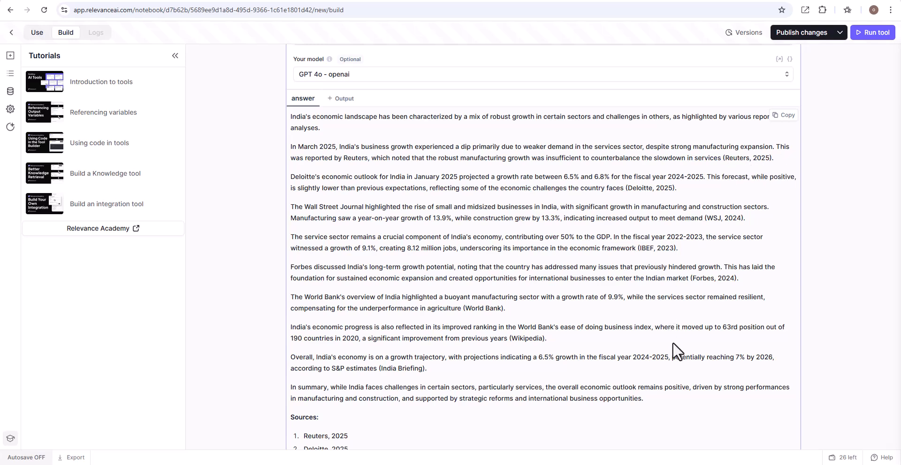
pyautogui.scroll(-3, 672, 342)
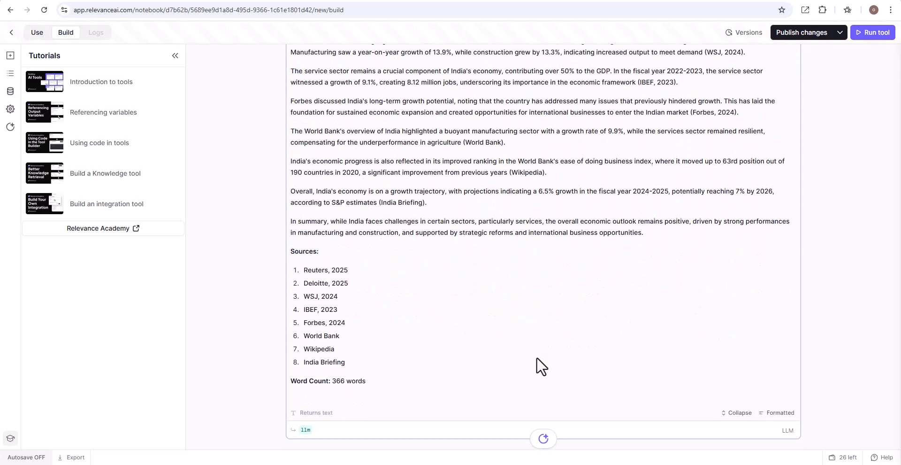
pyautogui.scroll(5, 536, 365)
pyautogui.scroll(5, 538, 358)
pyautogui.scroll(-2, 536, 358)
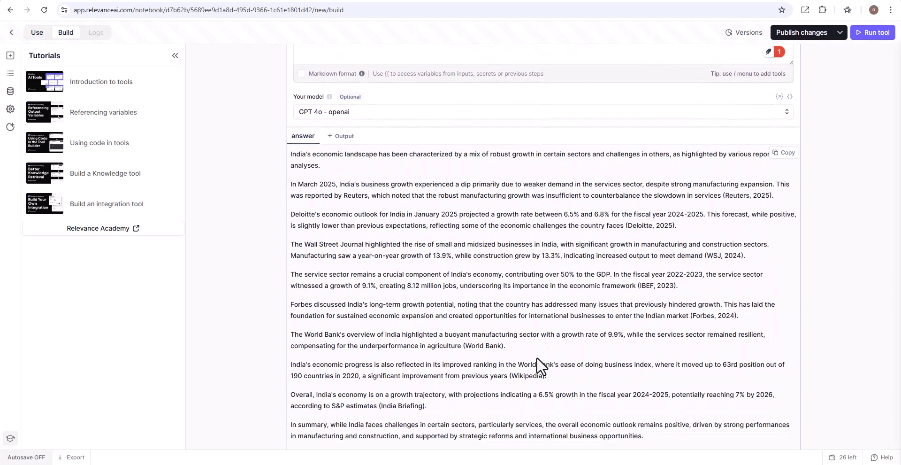
pyautogui.scroll(-5, 536, 357)
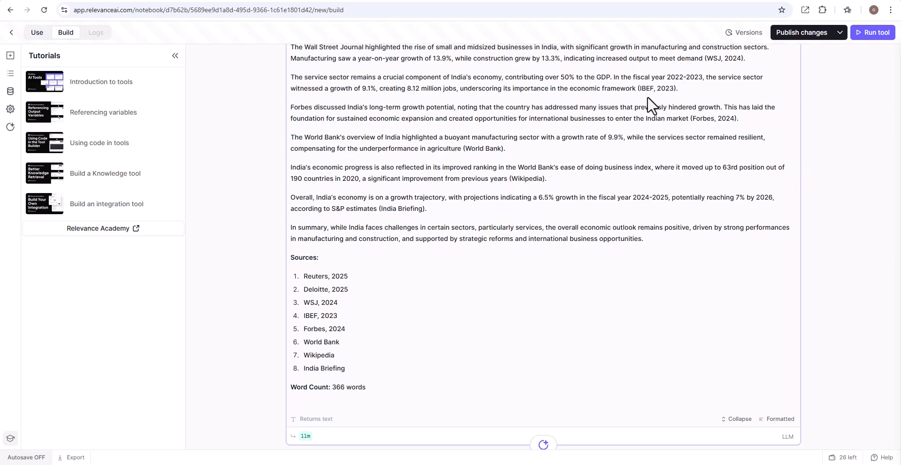
# Step: Save the tool as a draft with the title Google Research Tool
pyautogui.click(839, 33)
pyautogui.click(816, 54)
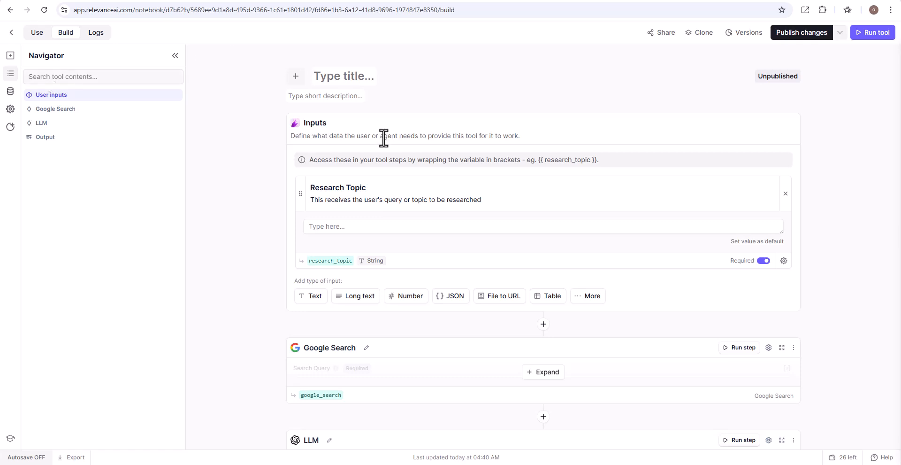
pyautogui.click(342, 82)
pyautogui.write('R')
pyautogui.press('BackSpace')
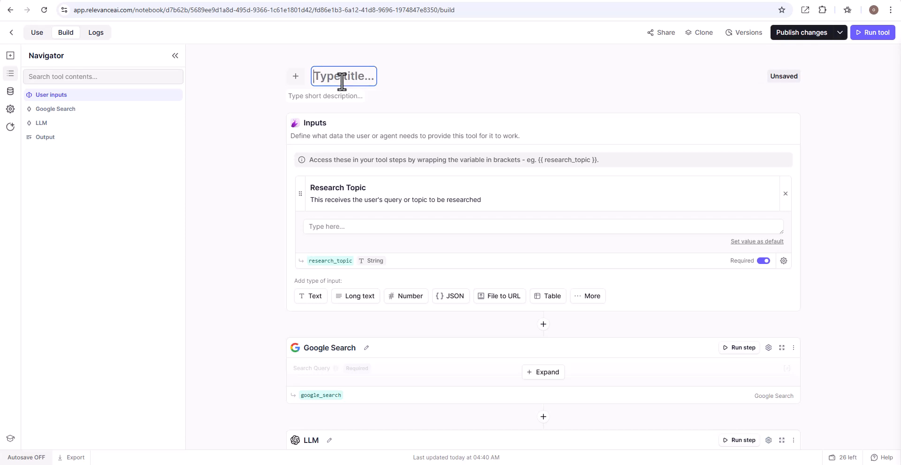
pyautogui.write('Google Resea')
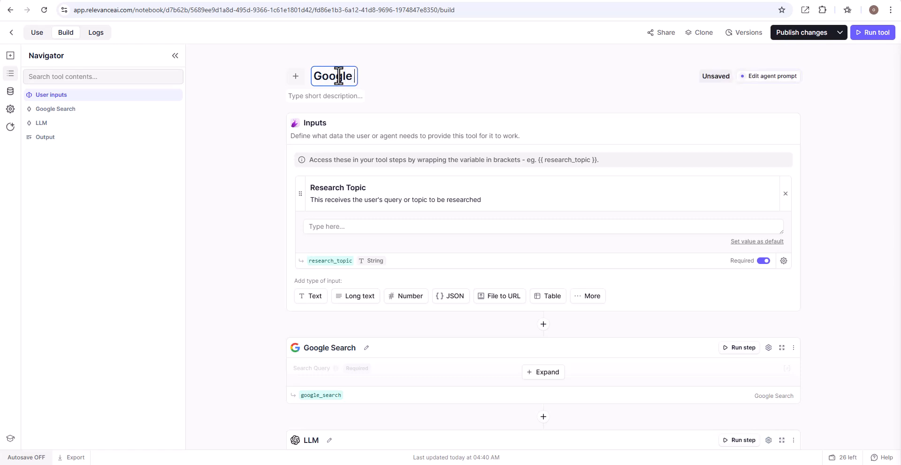
pyautogui.write('rch Tool')
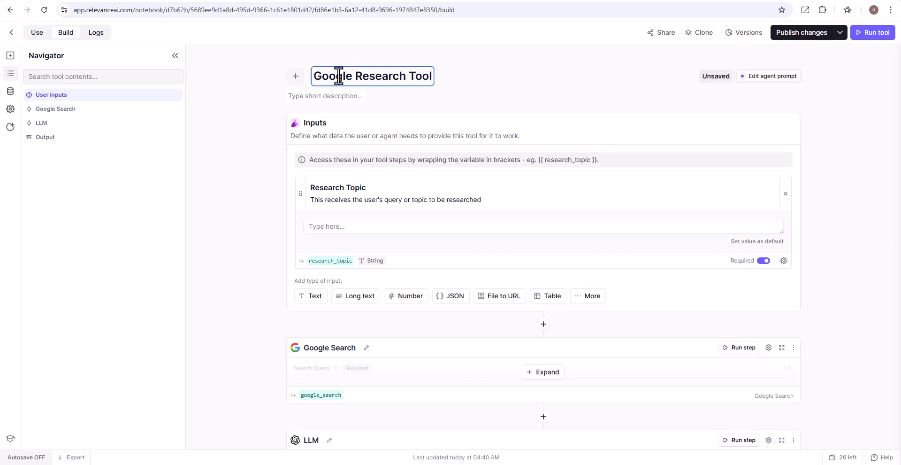
pyautogui.click(513, 113)
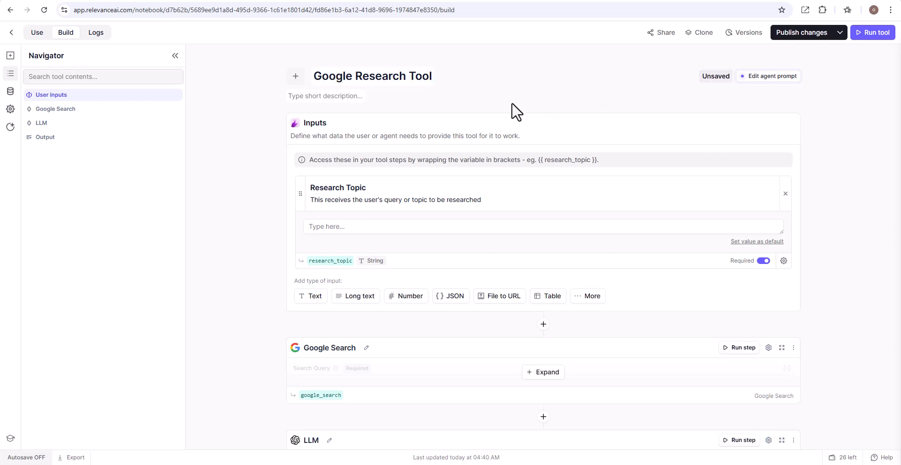
pyautogui.click(840, 36)
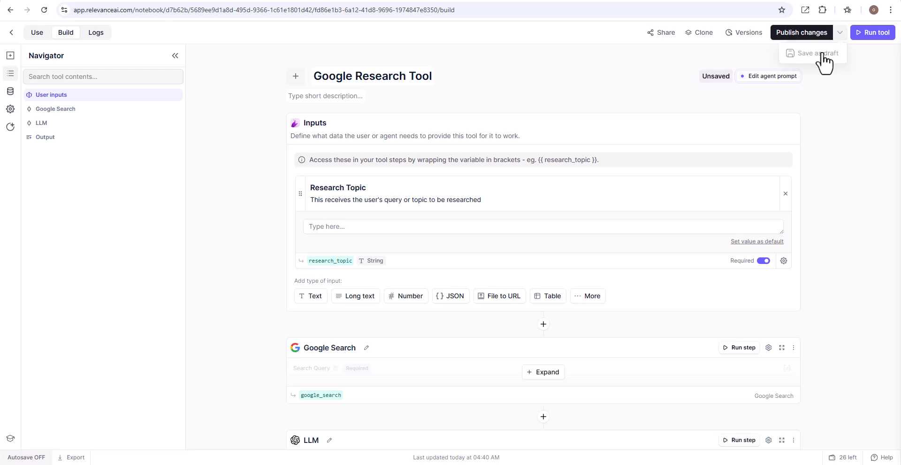
pyautogui.click(823, 54)
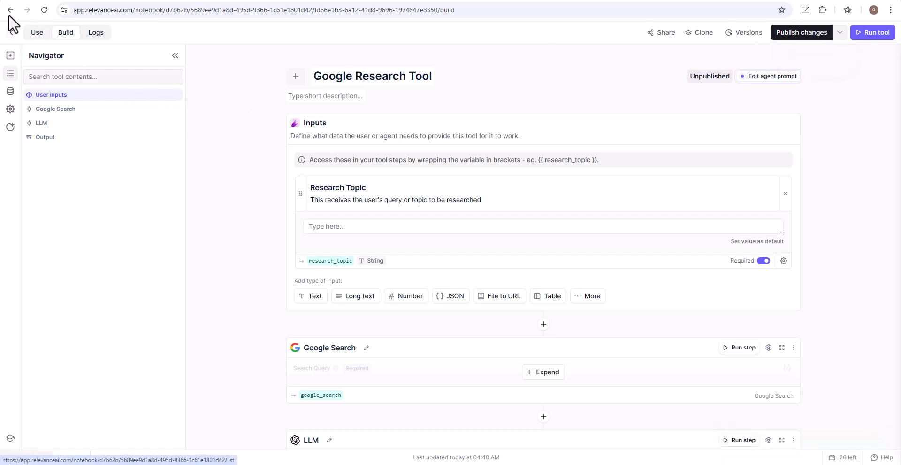
# Step: Add the Google Research Tool to the Researcher and Summarizer Agent's tools and save the agent as a draft
pyautogui.click(10, 32)
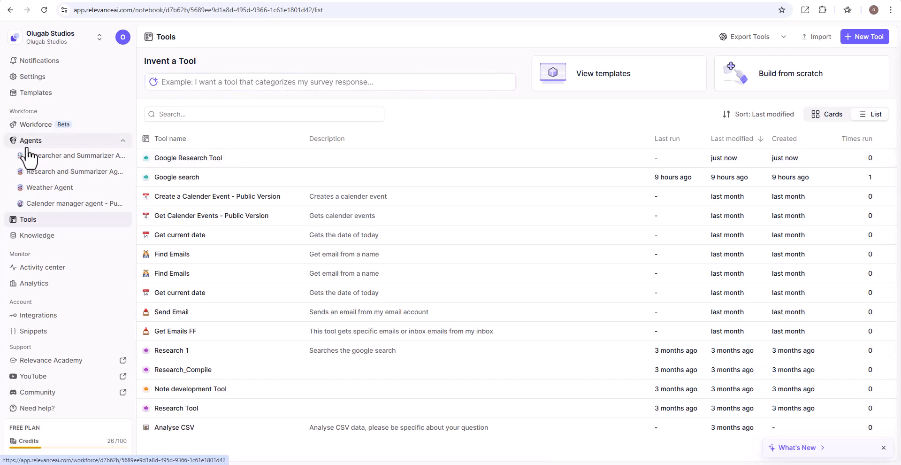
pyautogui.click(47, 158)
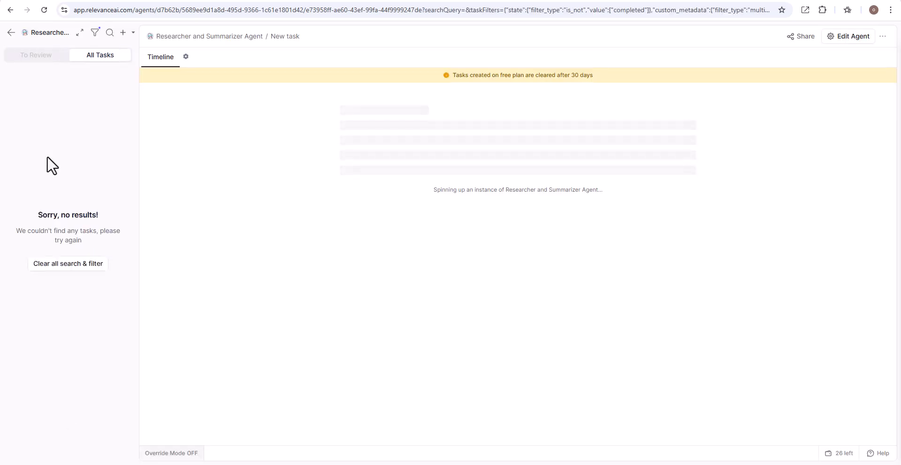
pyautogui.click(848, 41)
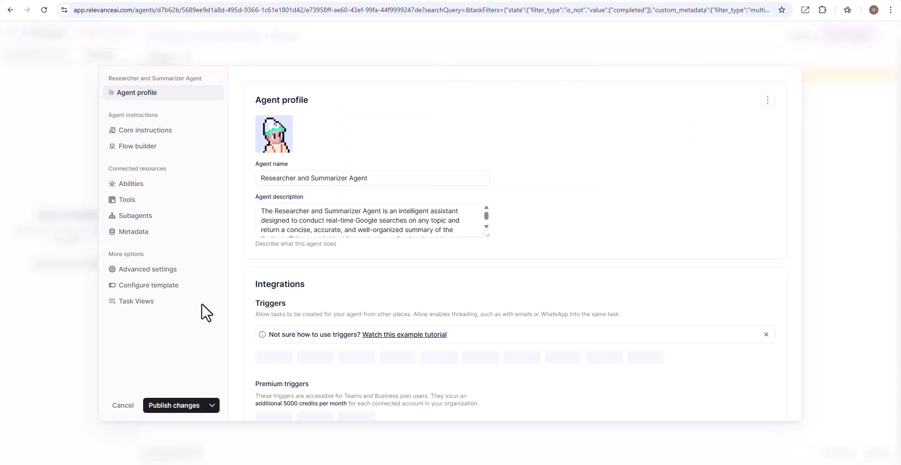
pyautogui.click(126, 206)
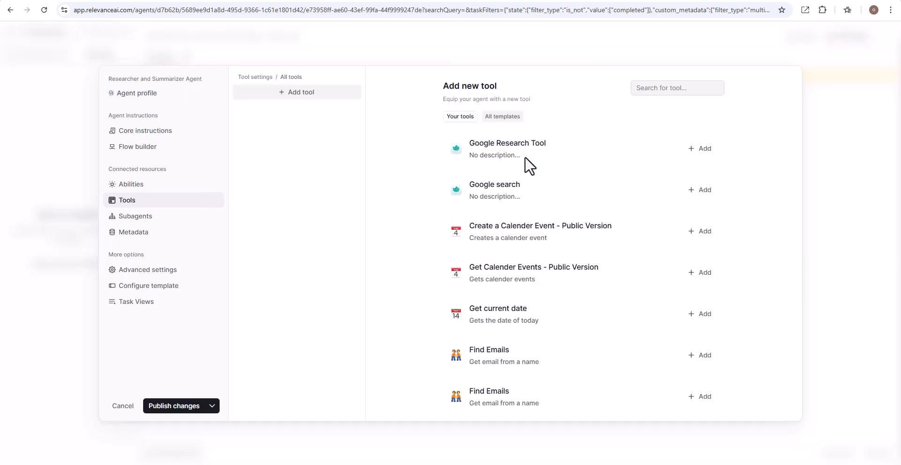
pyautogui.click(701, 149)
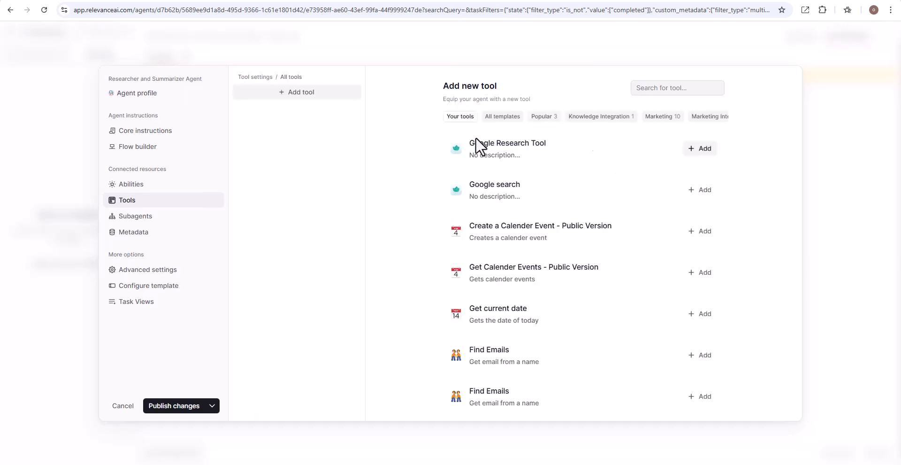
pyautogui.click(703, 151)
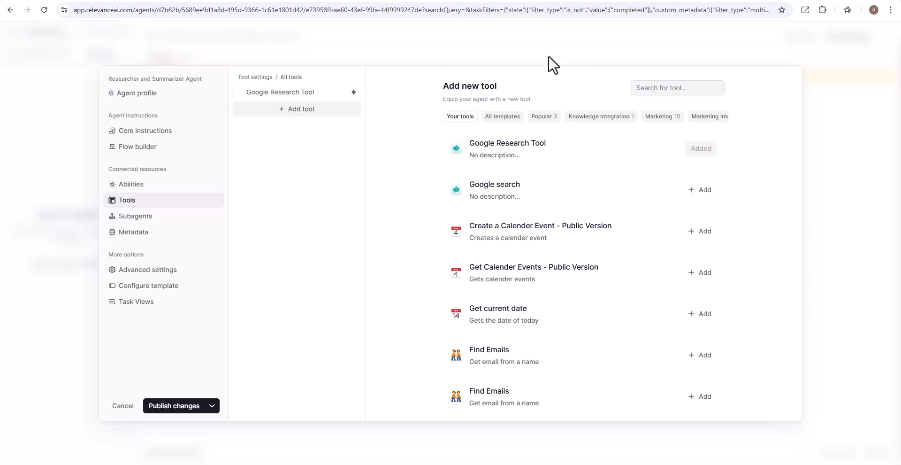
pyautogui.click(212, 407)
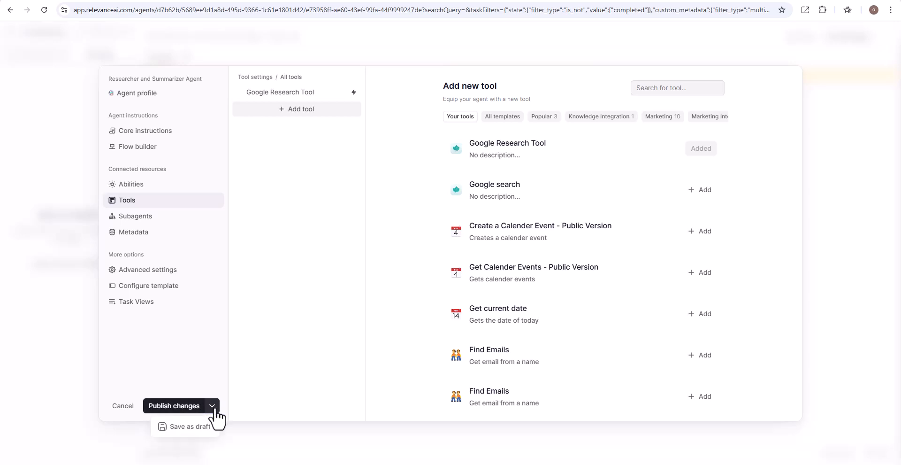
pyautogui.click(198, 428)
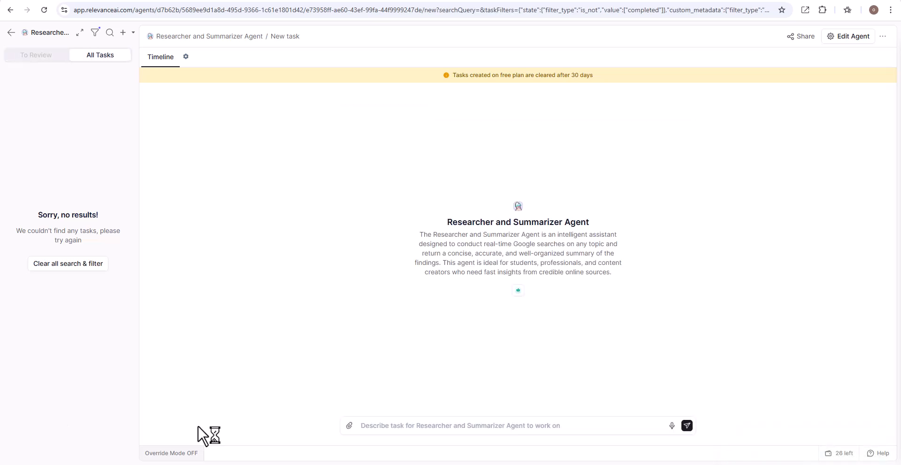
# Step: Give the agent the task "Number of children born everyday" and send it
pyautogui.click(445, 426)
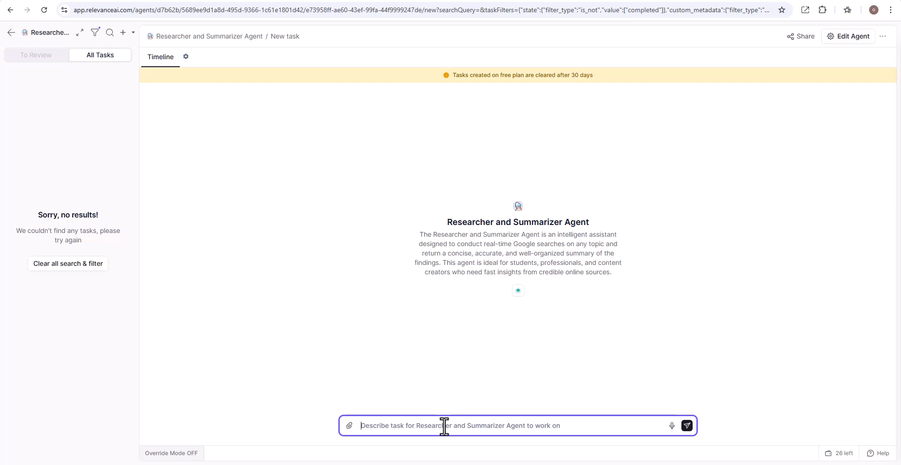
pyautogui.write('N')
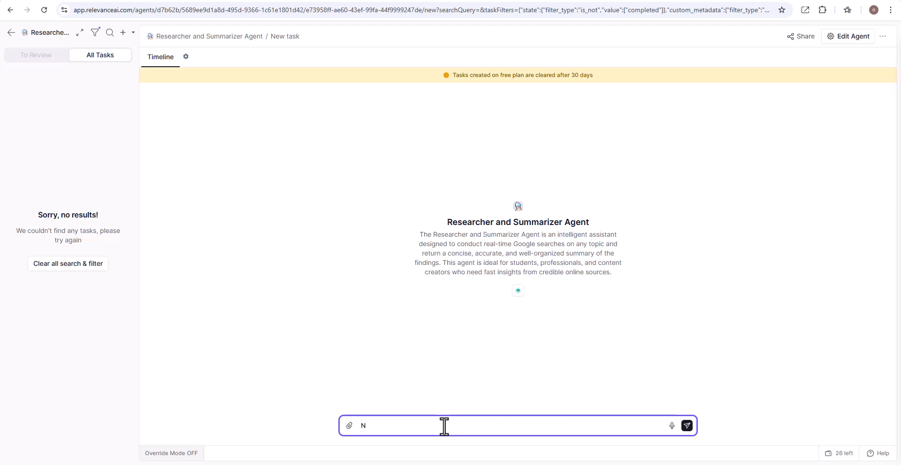
pyautogui.write('umber of children born everyday')
pyautogui.click(687, 425)
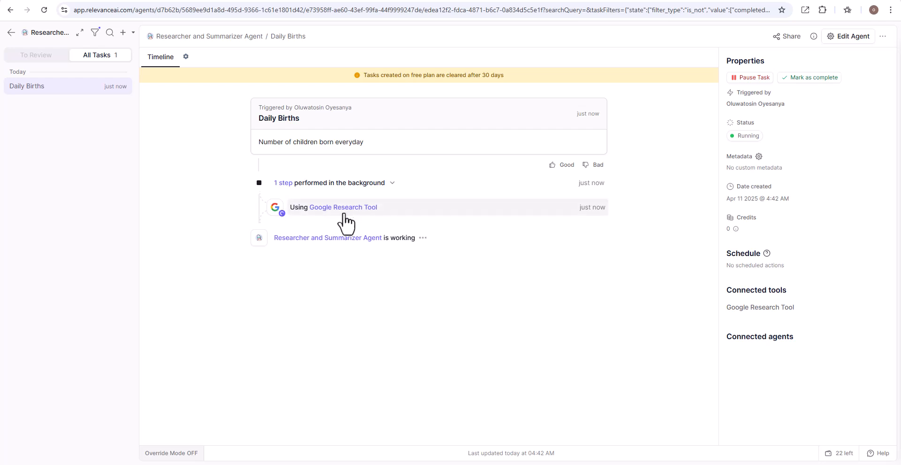
# Step: Check the background tool step and read through the agent's summary and its listed sources
pyautogui.click(393, 184)
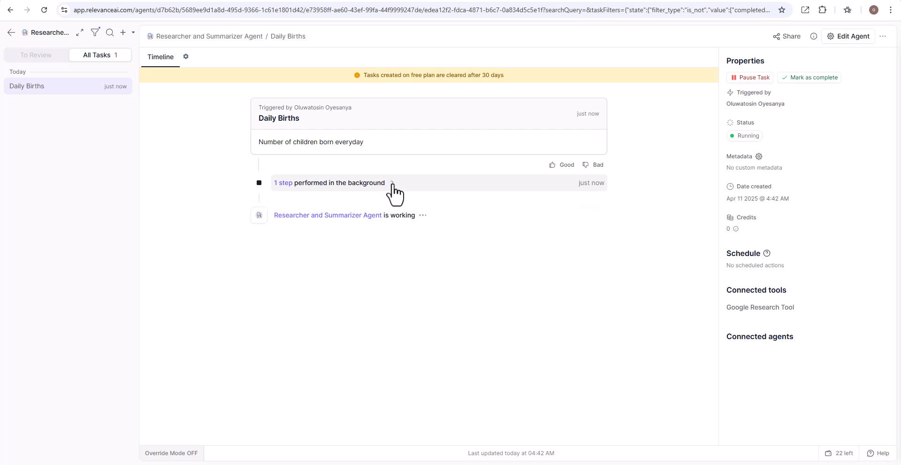
pyautogui.click(392, 184)
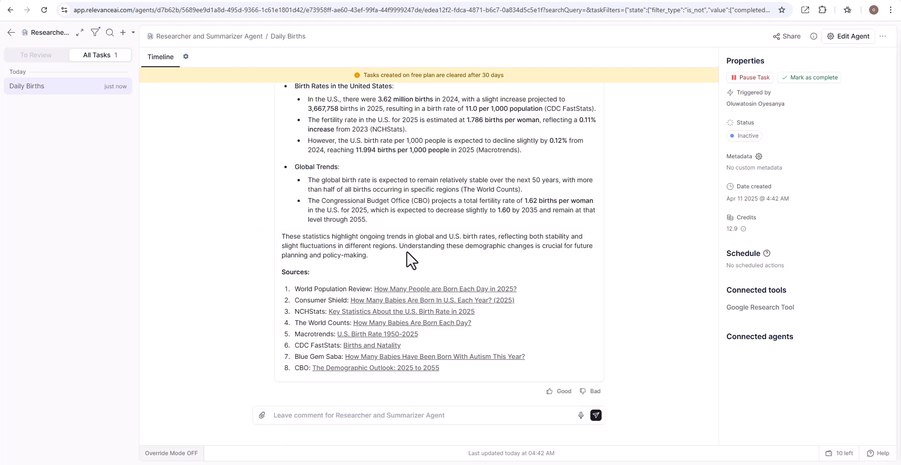
pyautogui.scroll(4, 408, 253)
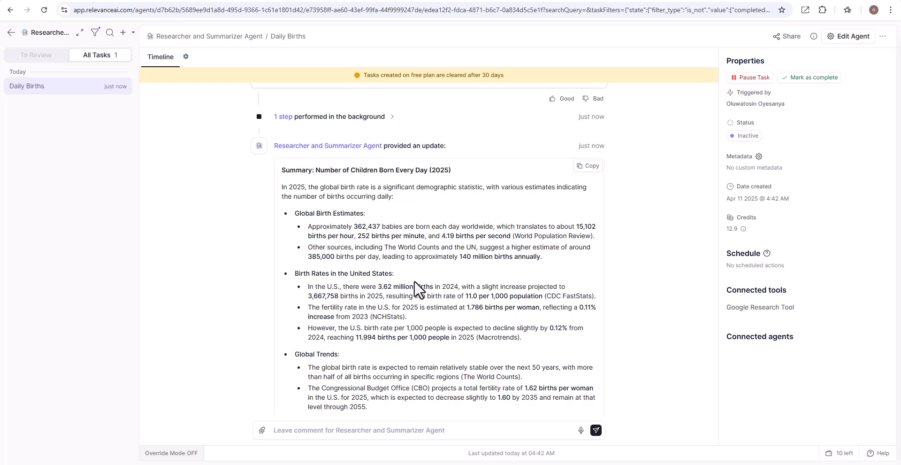
pyautogui.scroll(-4, 414, 280)
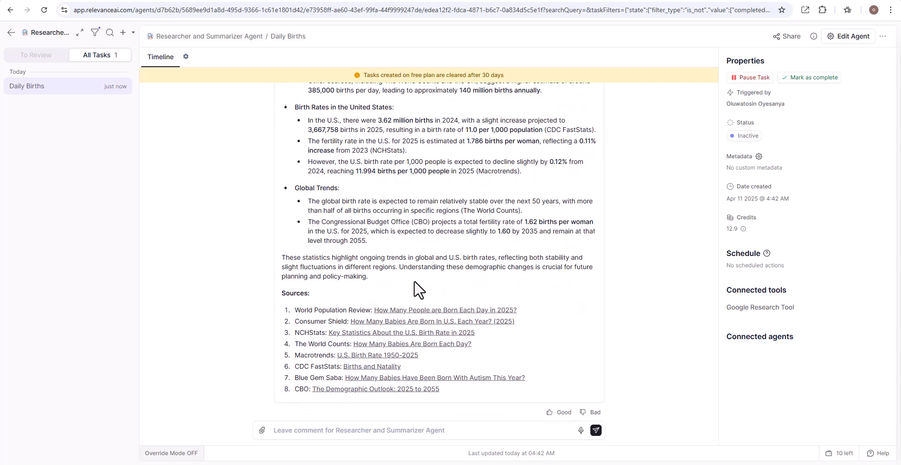
pyautogui.scroll(-1, 414, 281)
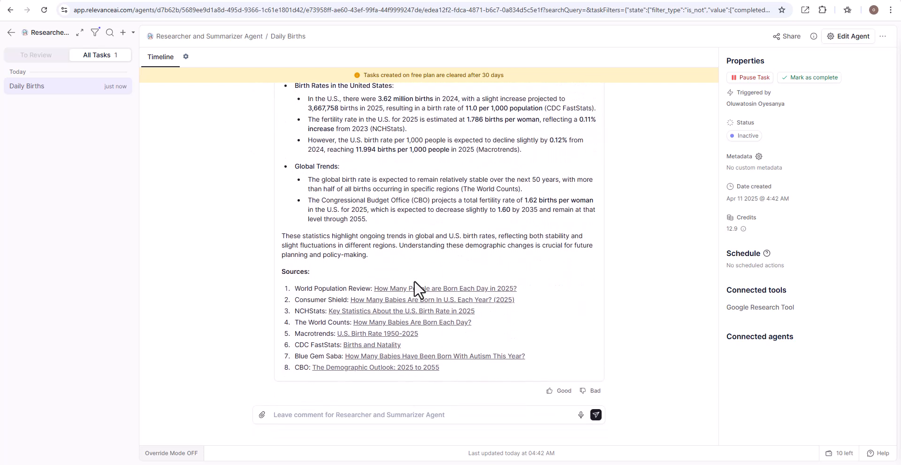